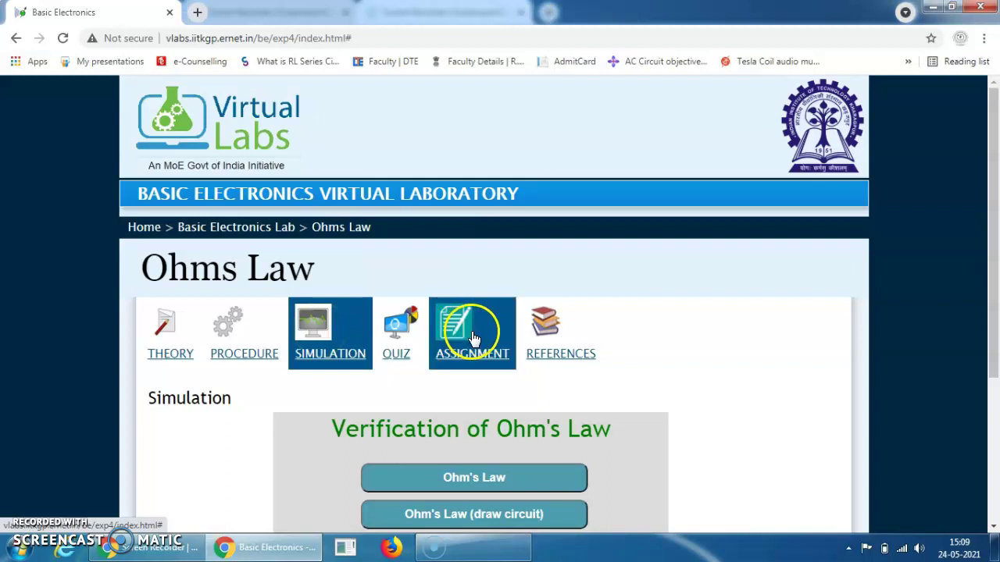
Open the "Ohm's Law (draw circuit)" simulation from the Verification of Ohm's Law list.
scroll(472, 336, "down", 3)
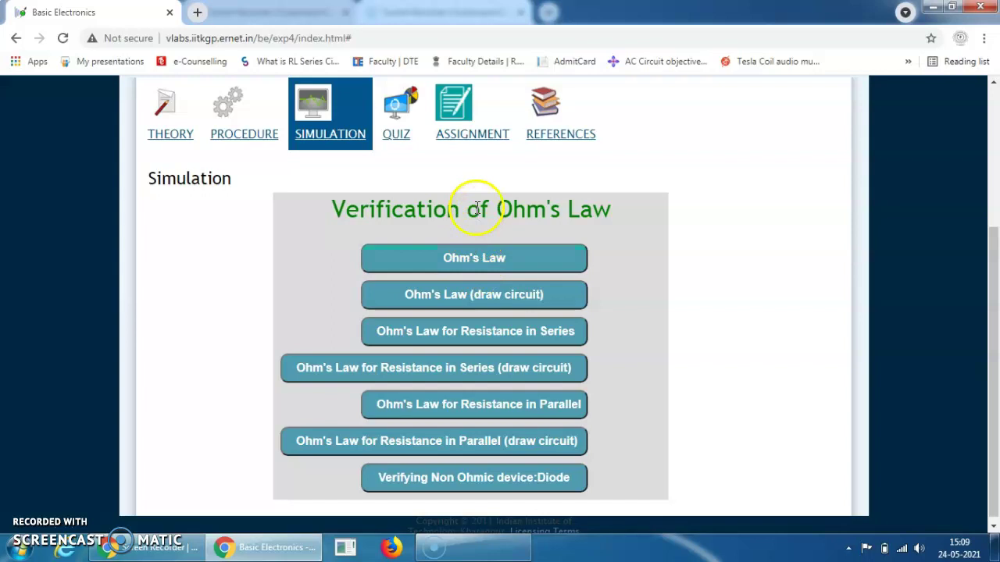
left_click(314, 103)
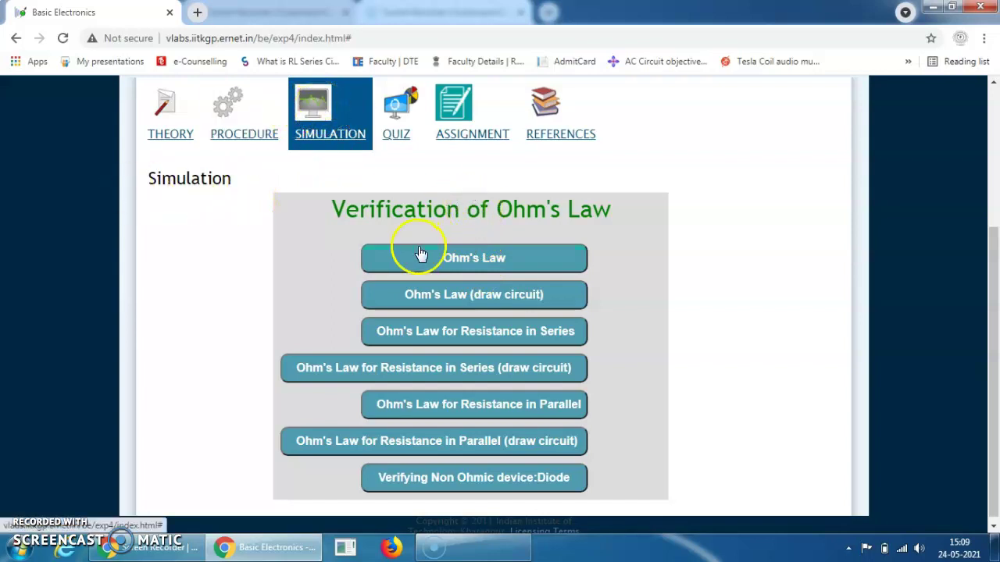
left_click(470, 262)
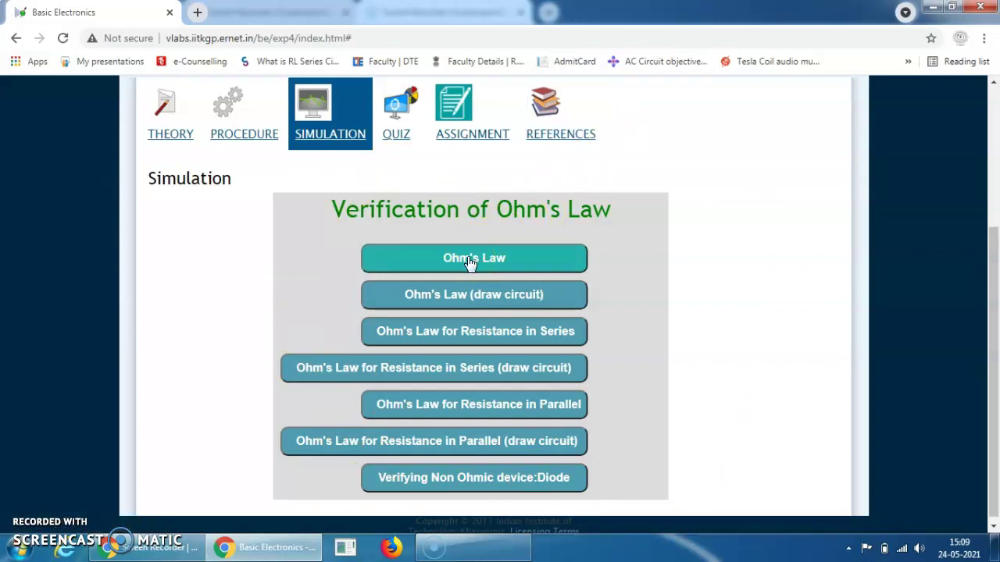
left_click(424, 295)
left_click(520, 295)
left_click(502, 299)
left_click(476, 299)
left_click(476, 303)
left_click(486, 302)
left_click(490, 300)
left_click(490, 301)
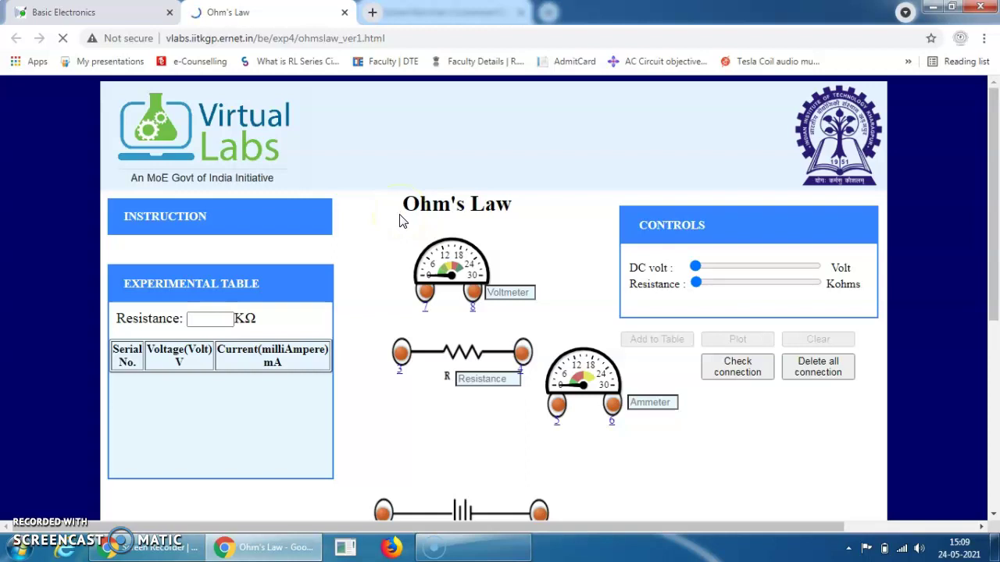
Following the instructions, wire battery terminal 1 to the resistor's left terminal and that resistor terminal to voltmeter terminal 7.
left_click(251, 220)
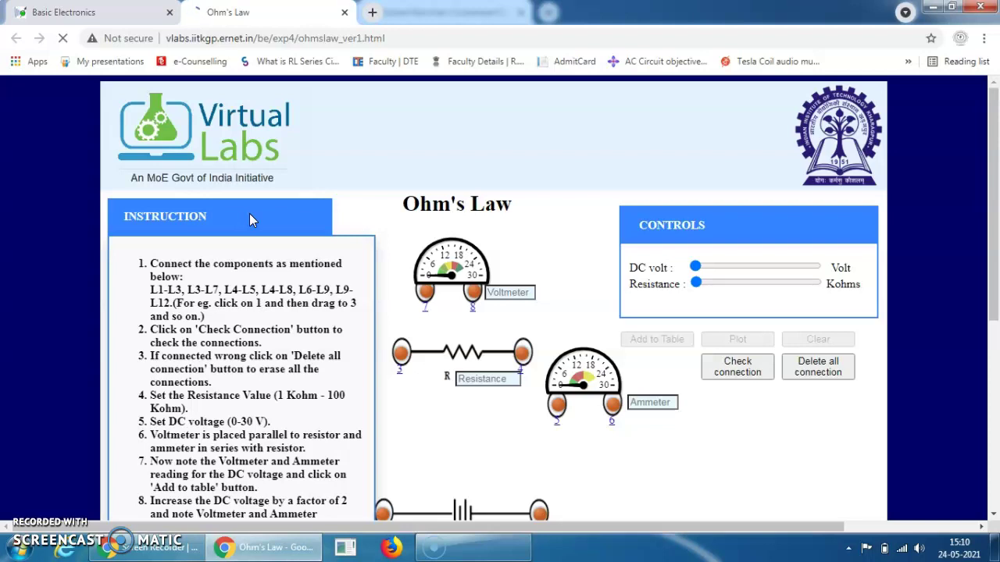
scroll(249, 219, "down", 1)
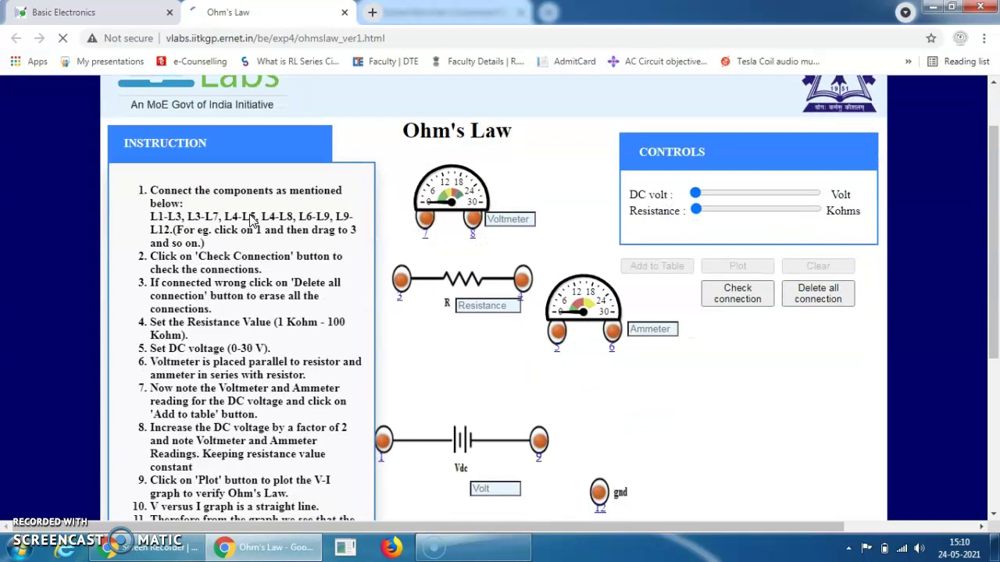
left_click(382, 443)
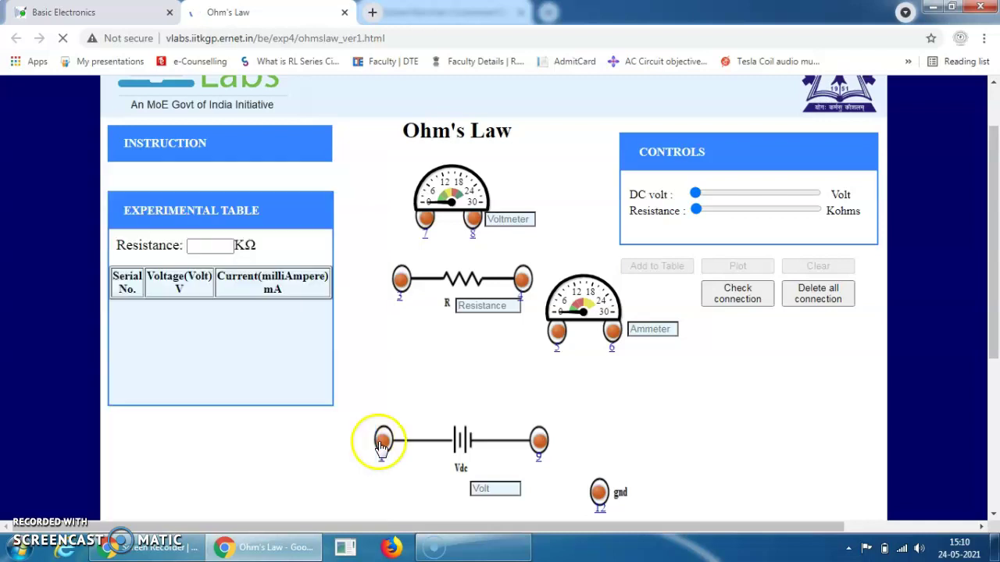
left_click_drag(382, 448, 404, 288)
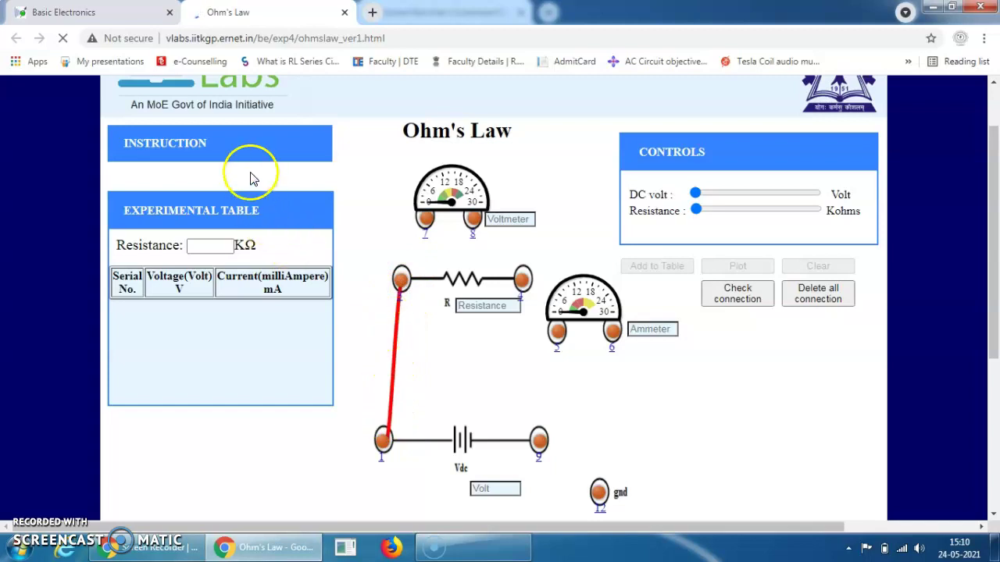
left_click(234, 146)
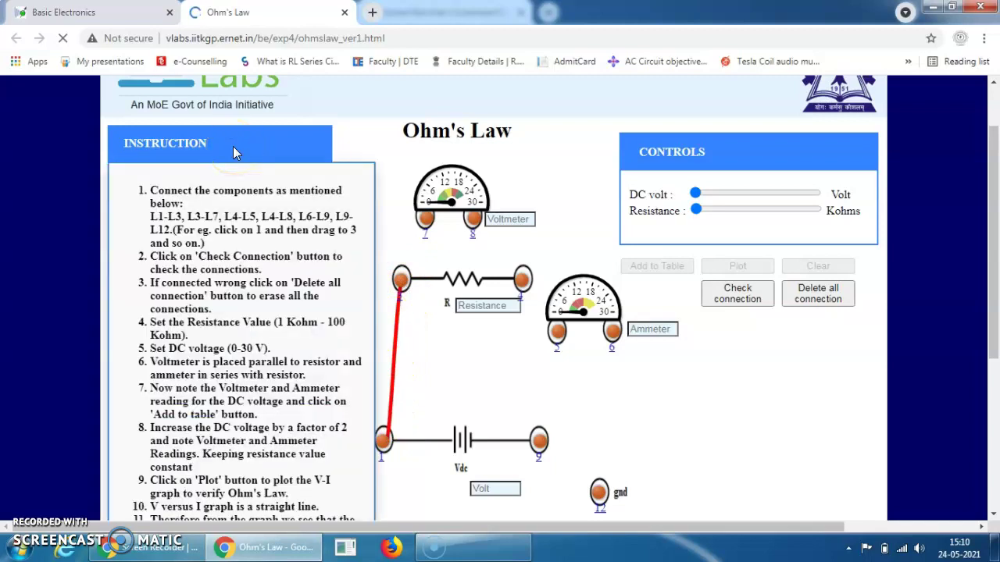
left_click(235, 146)
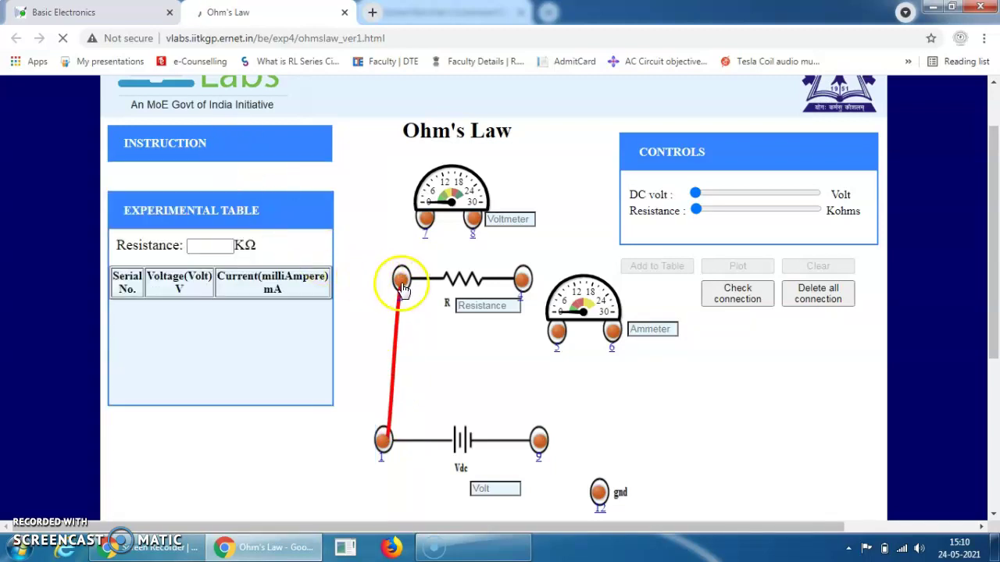
left_click_drag(403, 287, 426, 223)
Connect resistor terminal 4 to ammeter terminal 5, and ammeter terminal 6 to battery terminal 9.
left_click(232, 147)
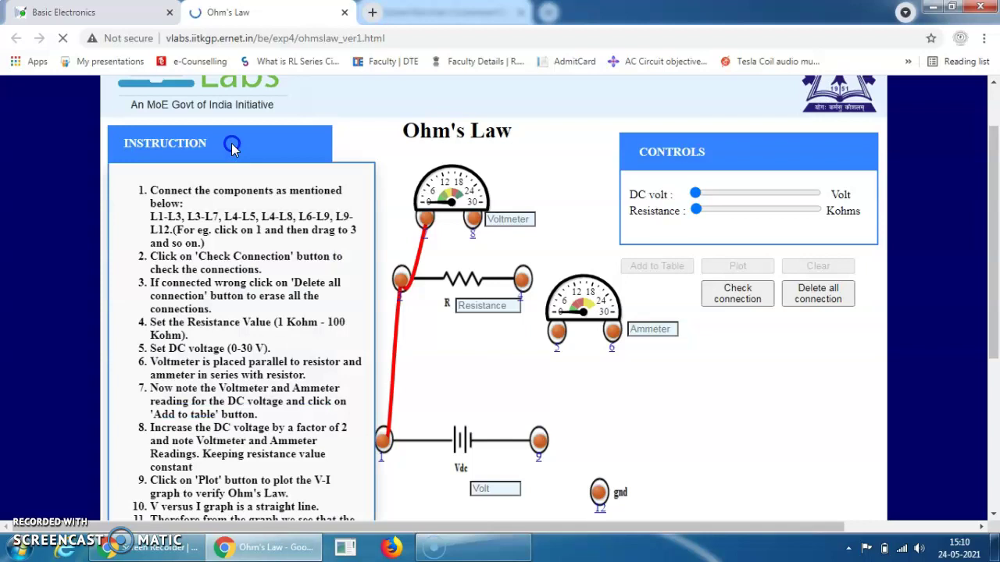
left_click(232, 147)
left_click_drag(522, 278, 561, 334)
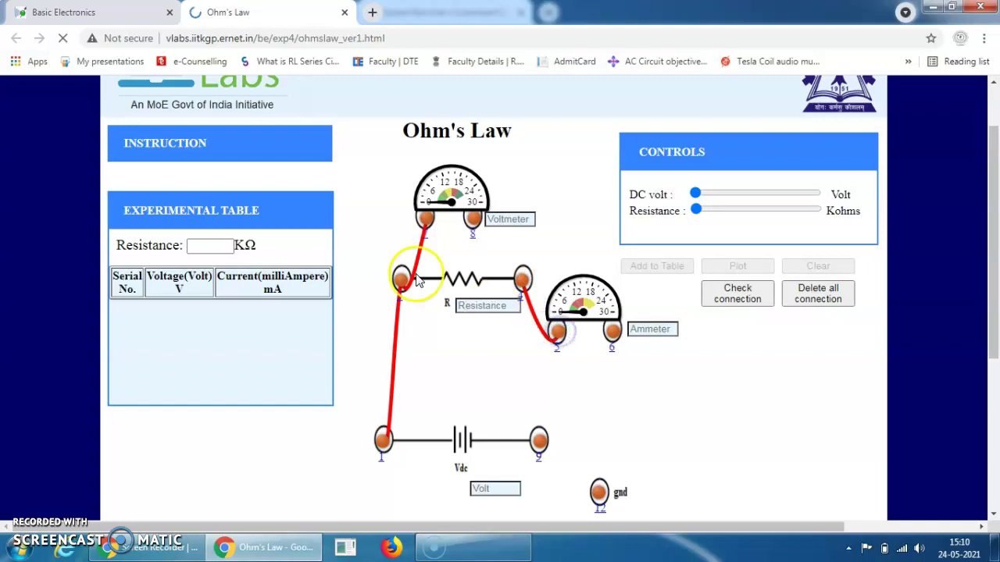
left_click(247, 149)
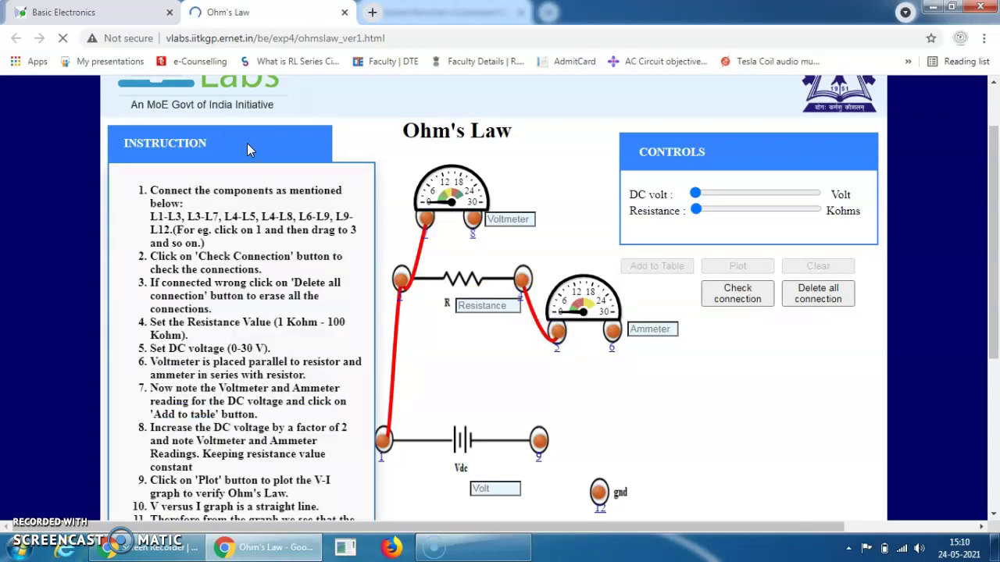
left_click(247, 144)
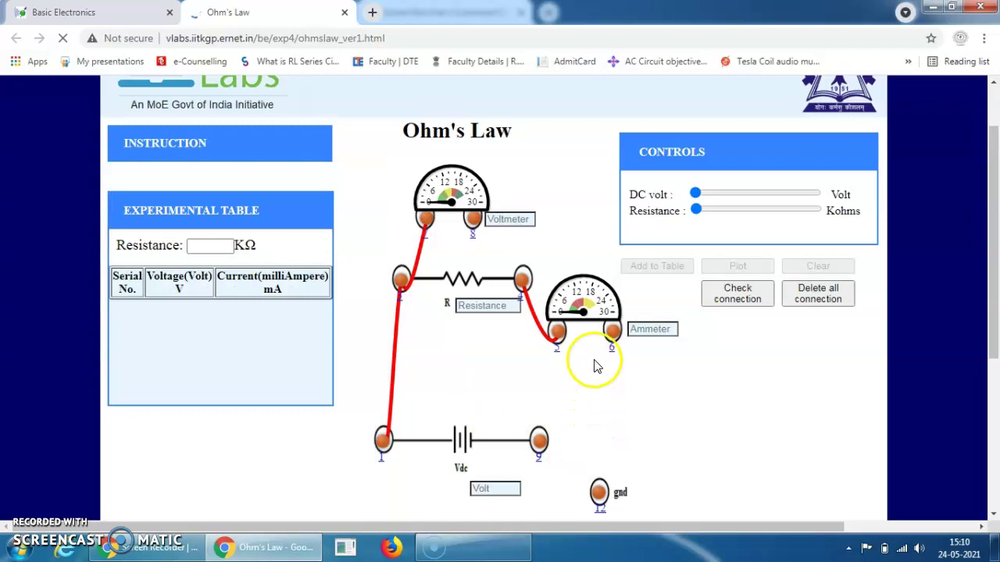
left_click_drag(612, 334, 538, 443)
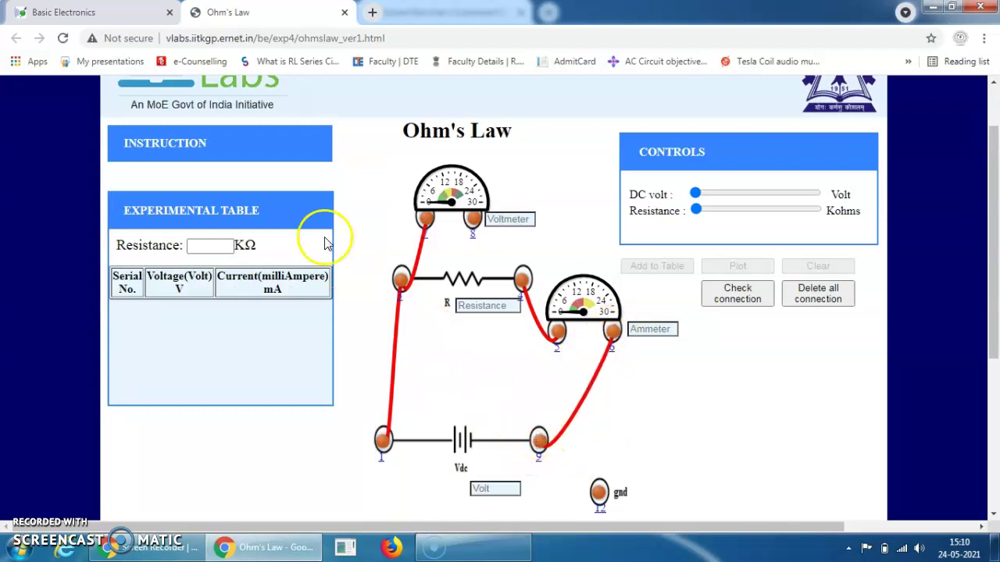
Consult the instructions and connect battery terminal 9 to ground terminal 12.
left_click(266, 154)
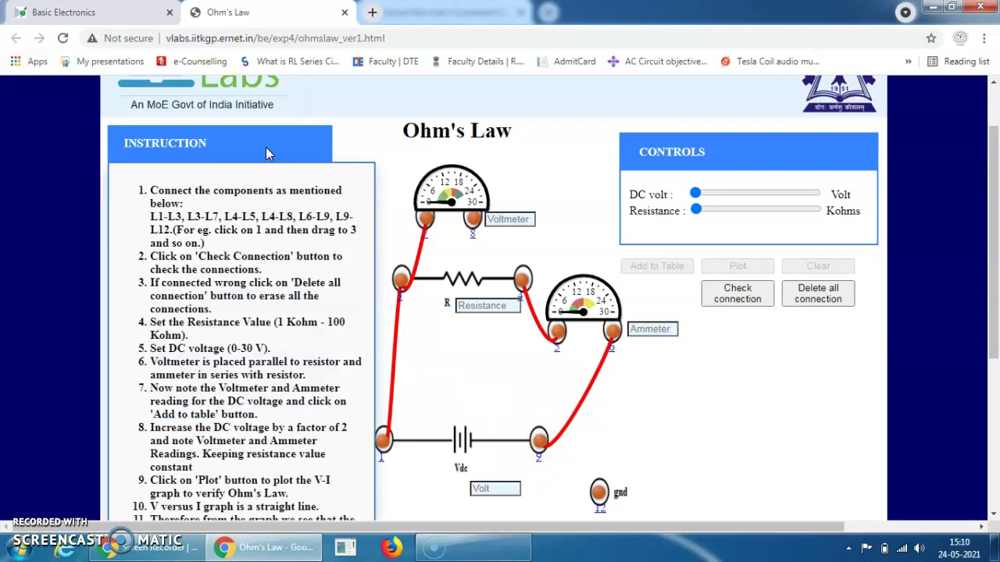
left_click(265, 147)
left_click_drag(537, 443, 599, 494)
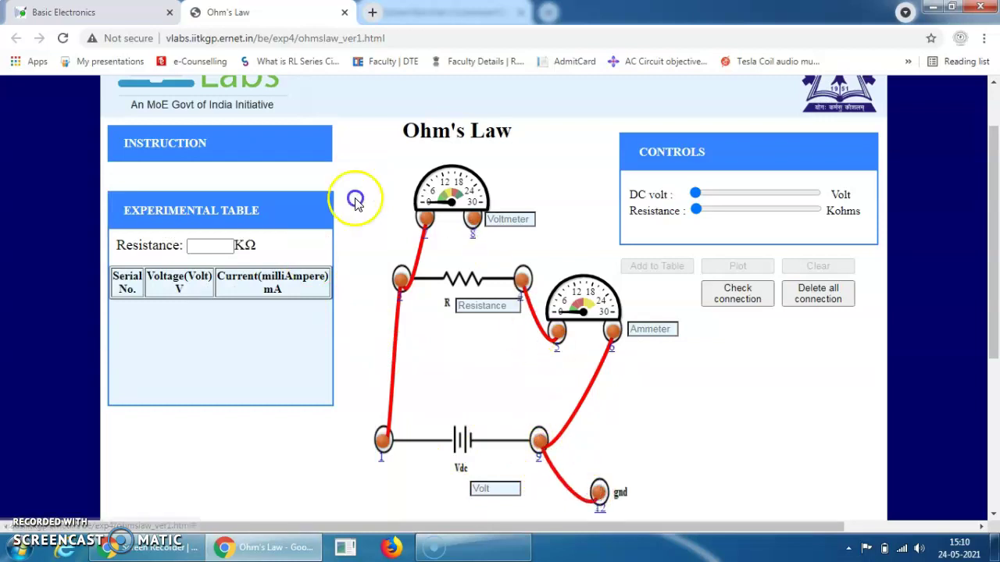
Connect resistor terminal 4 to voltmeter terminal 8 and check the finished circuit's connections.
left_click(260, 147)
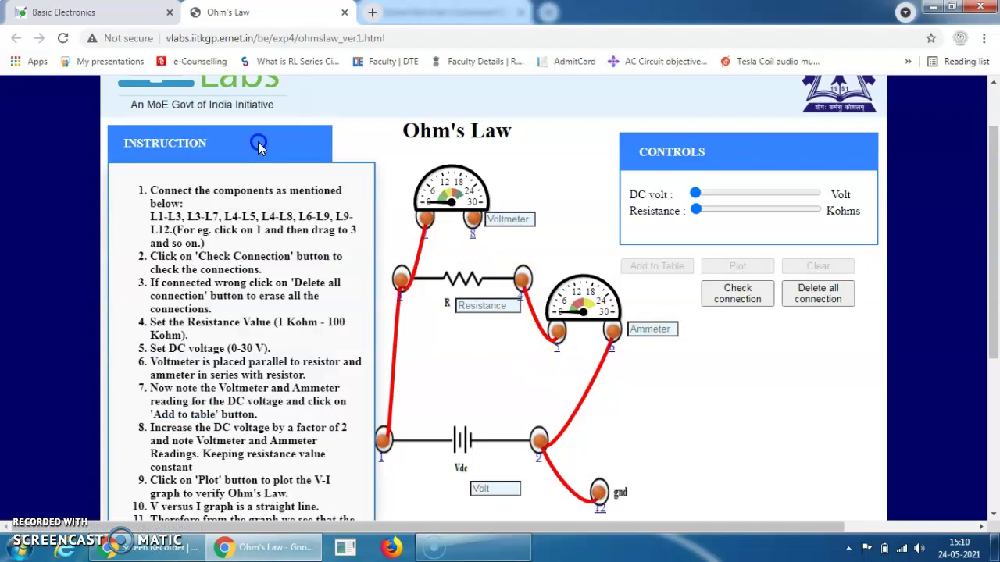
left_click_drag(522, 279, 476, 224)
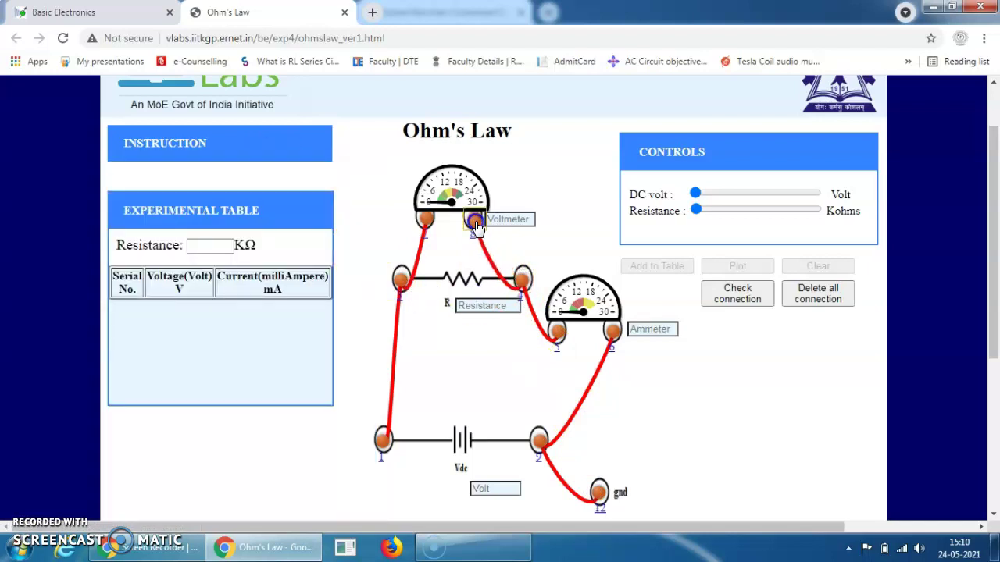
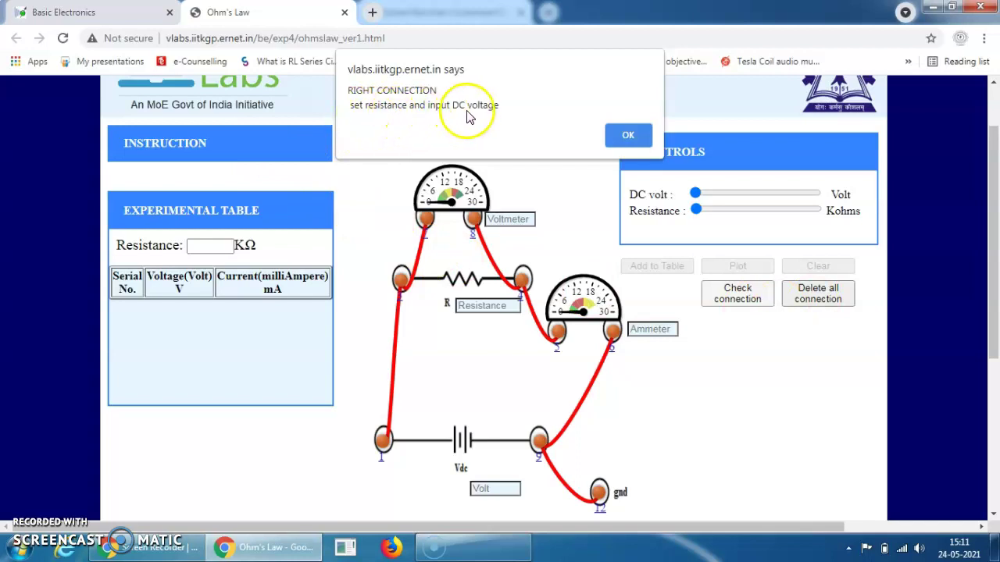
left_click(617, 136)
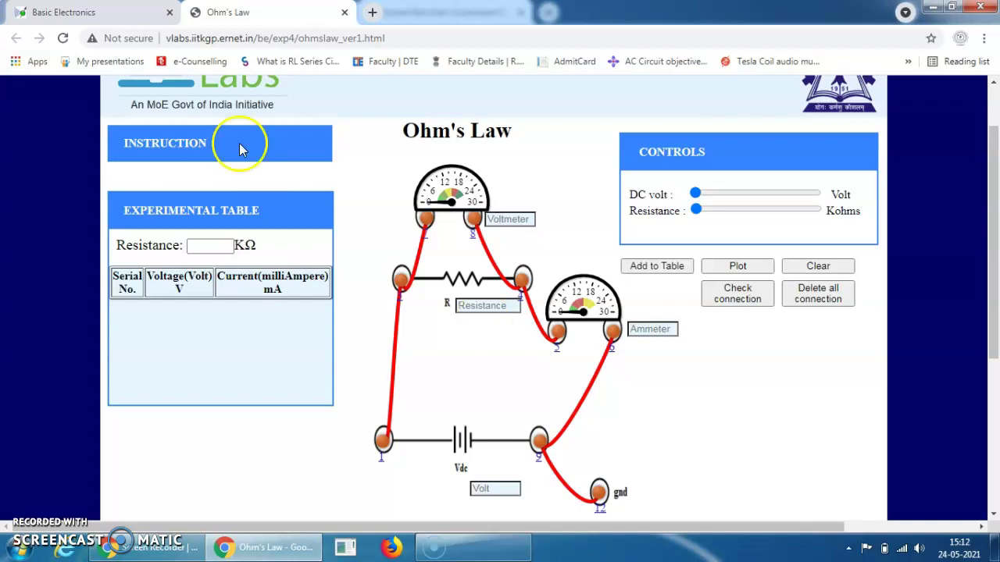
Review the instructions and set the circuit's resistance to 10 kΩ.
left_click(182, 143)
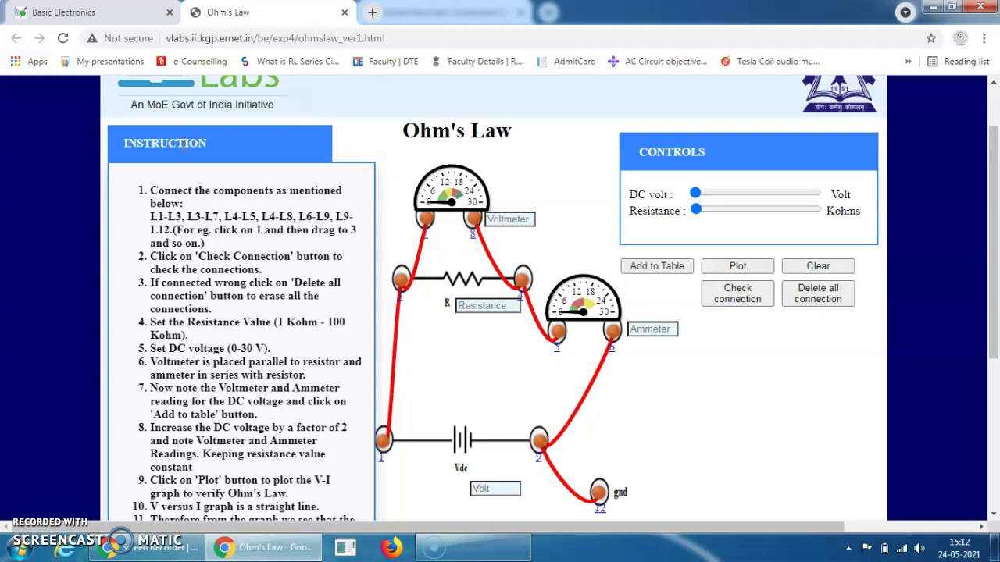
left_click(182, 143)
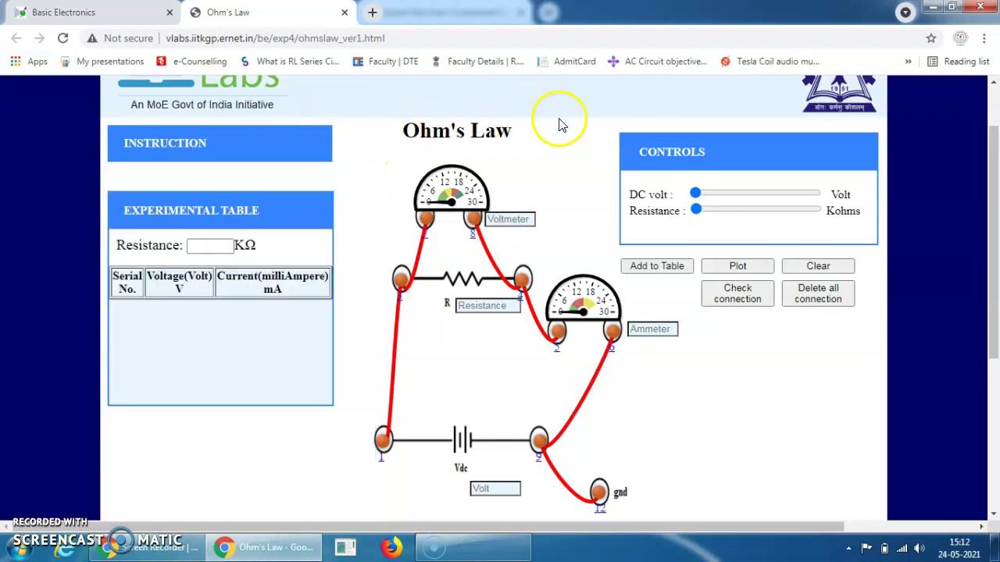
left_click(696, 209)
left_click_drag(694, 211, 708, 216)
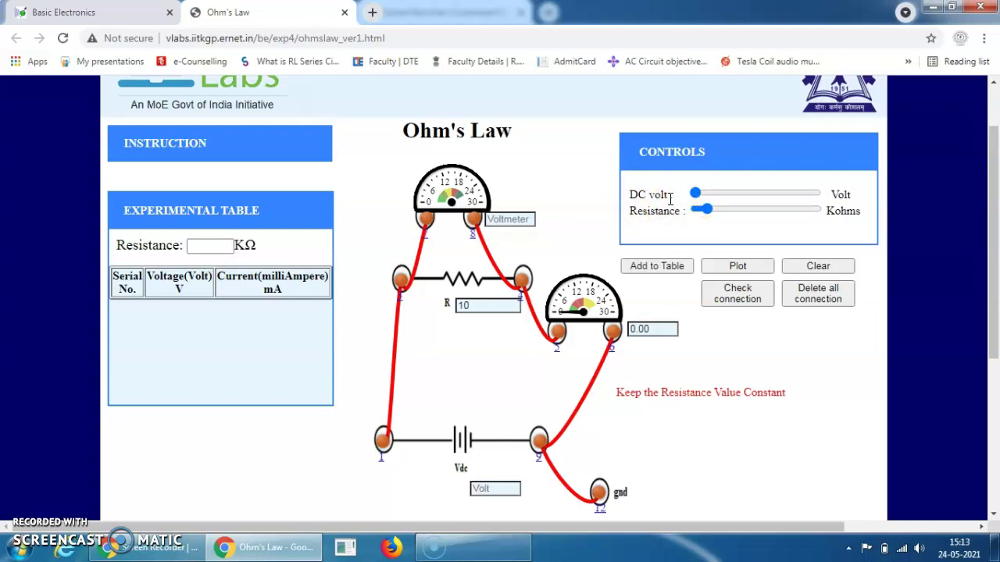
Set the DC voltage to 1 V and add the reading to the experimental table.
left_click(268, 149)
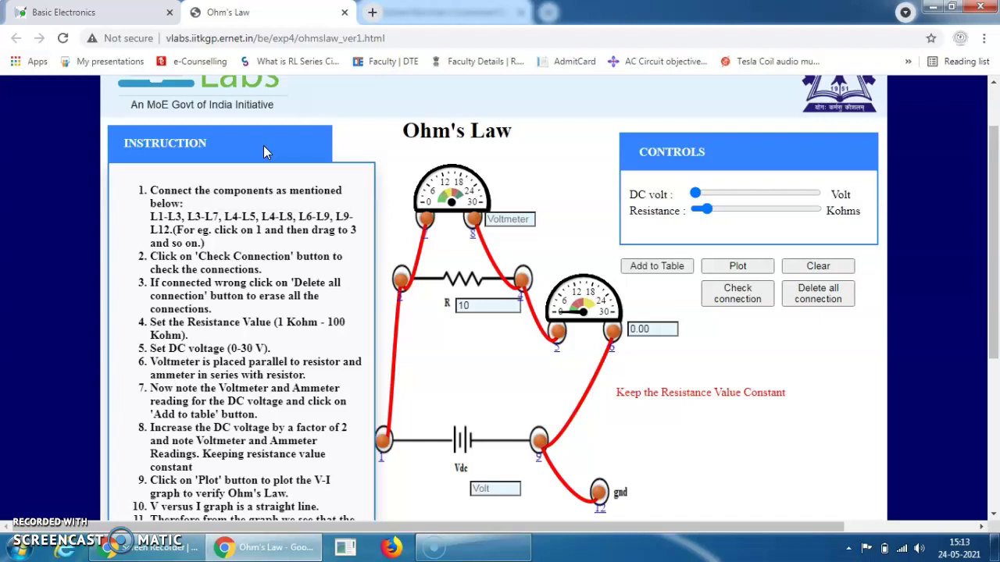
left_click(266, 154)
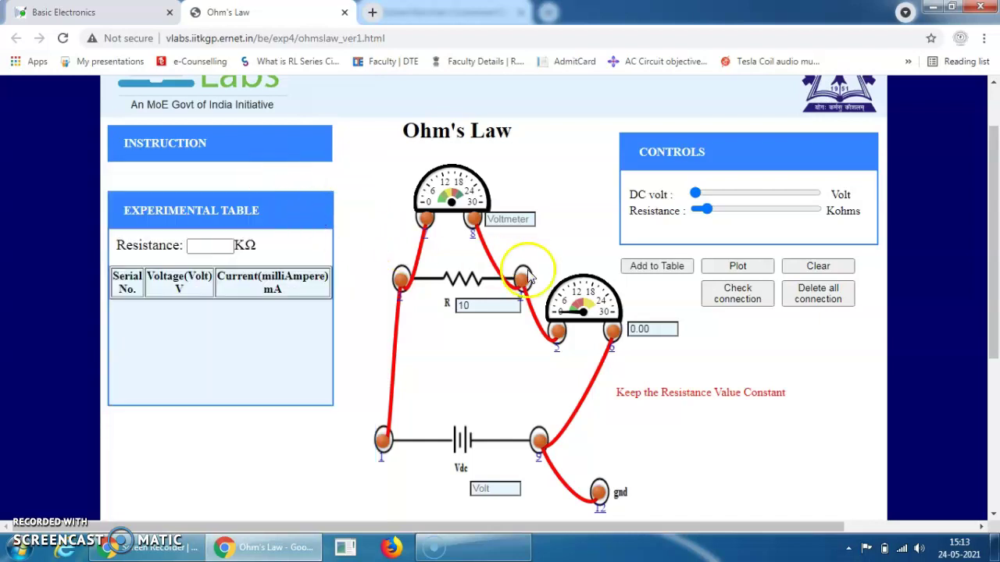
left_click(694, 195)
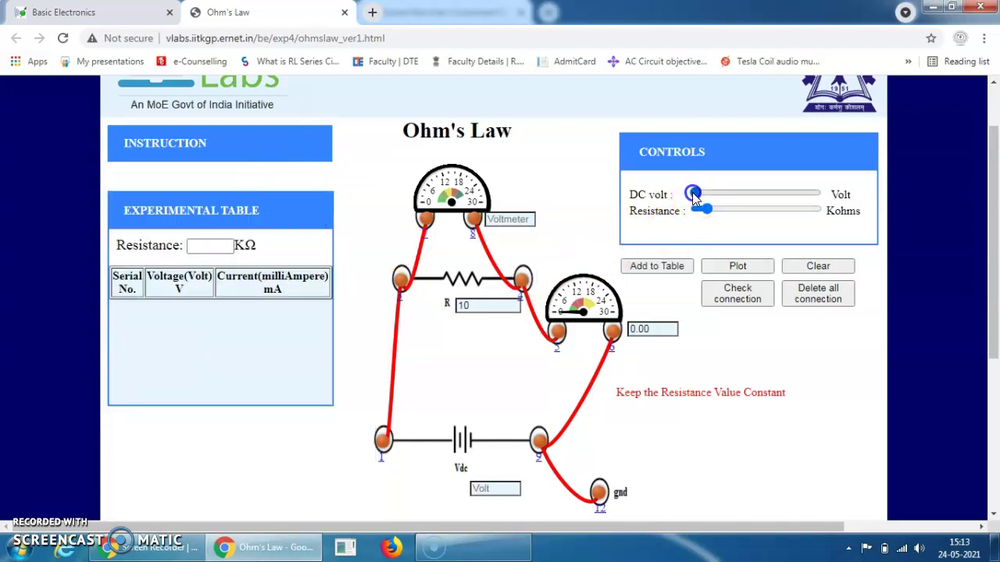
left_click_drag(692, 198, 700, 199)
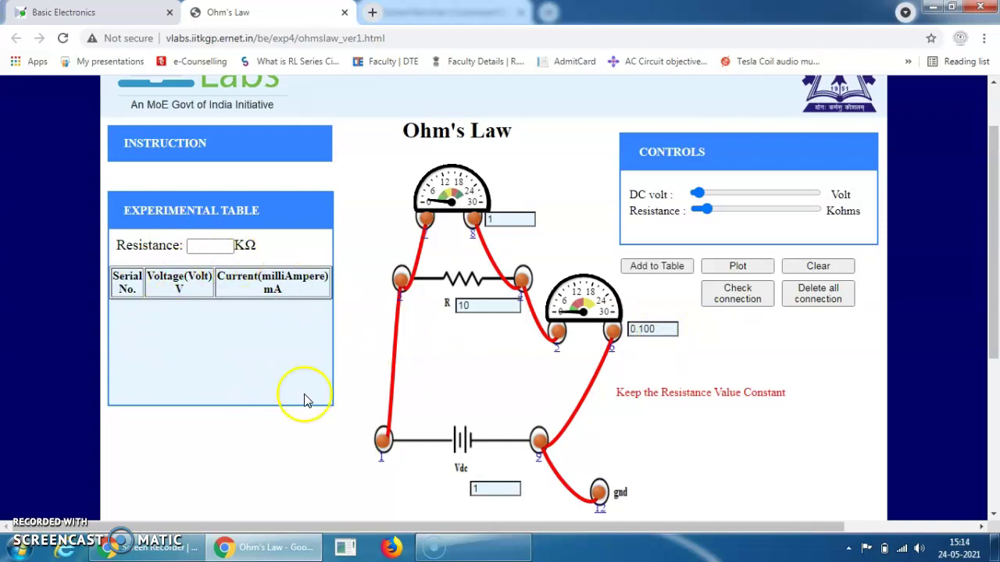
left_click(644, 271)
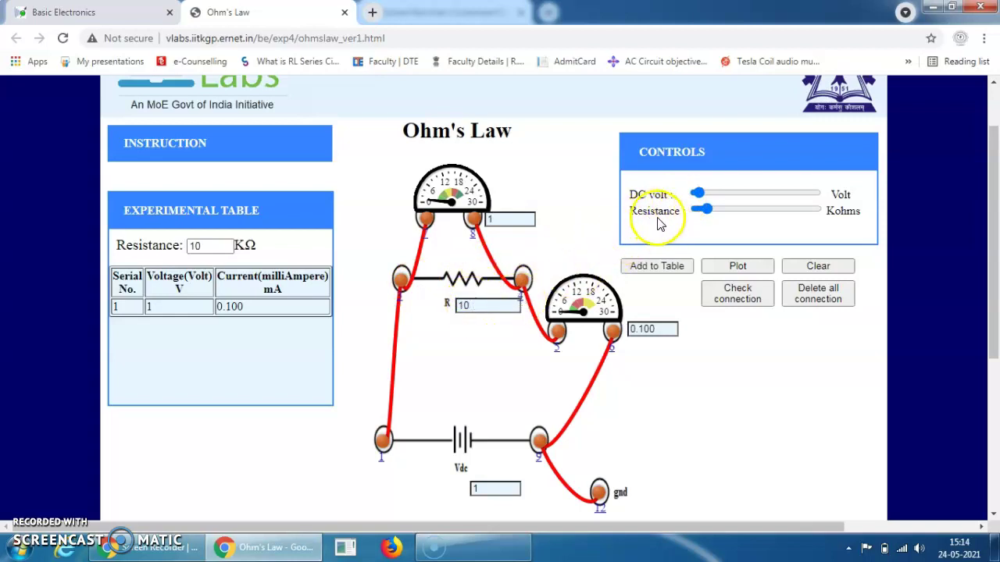
Increase the DC voltage to 2 V and record the reading in the experimental table.
left_click(699, 196)
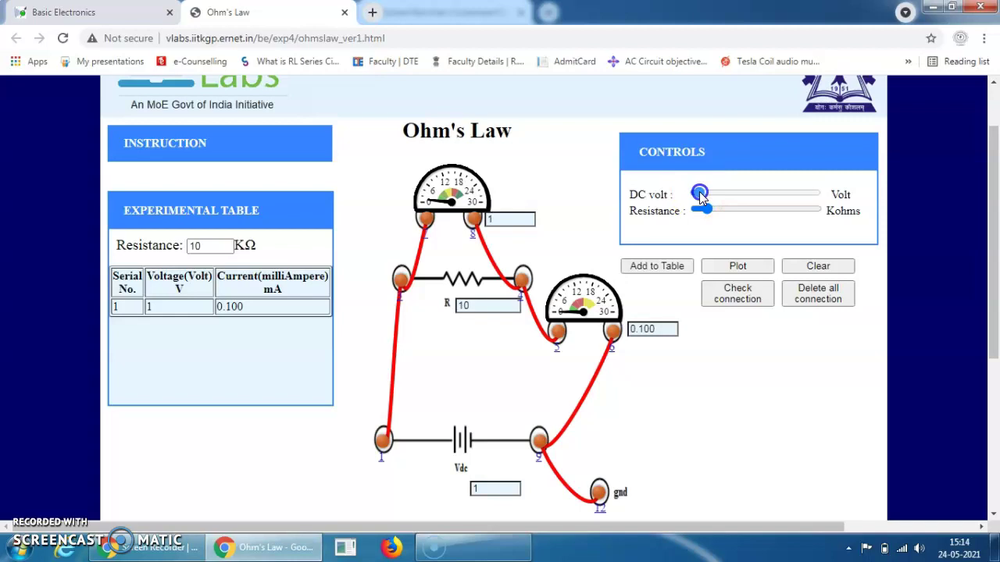
left_click_drag(700, 195, 703, 197)
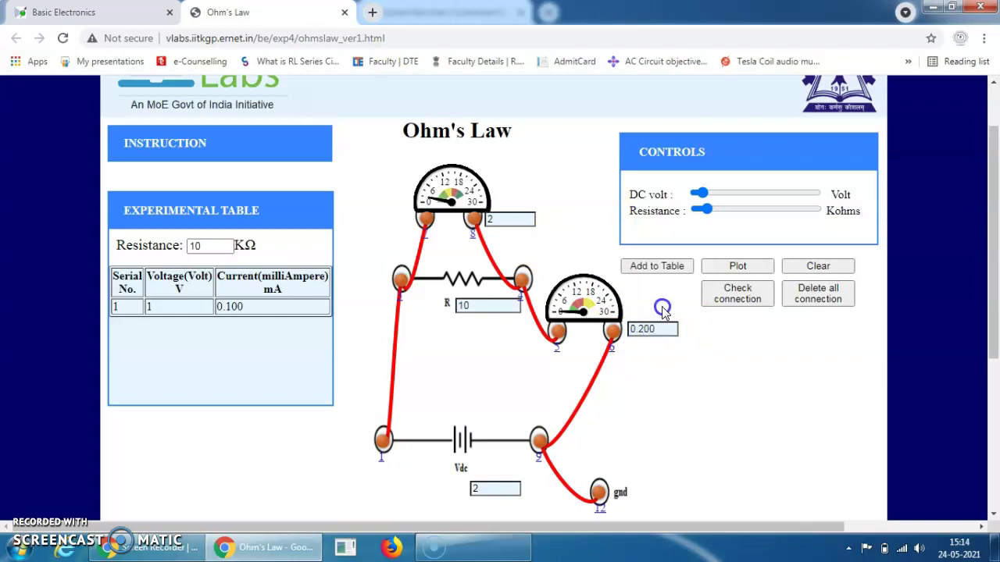
left_click(657, 268)
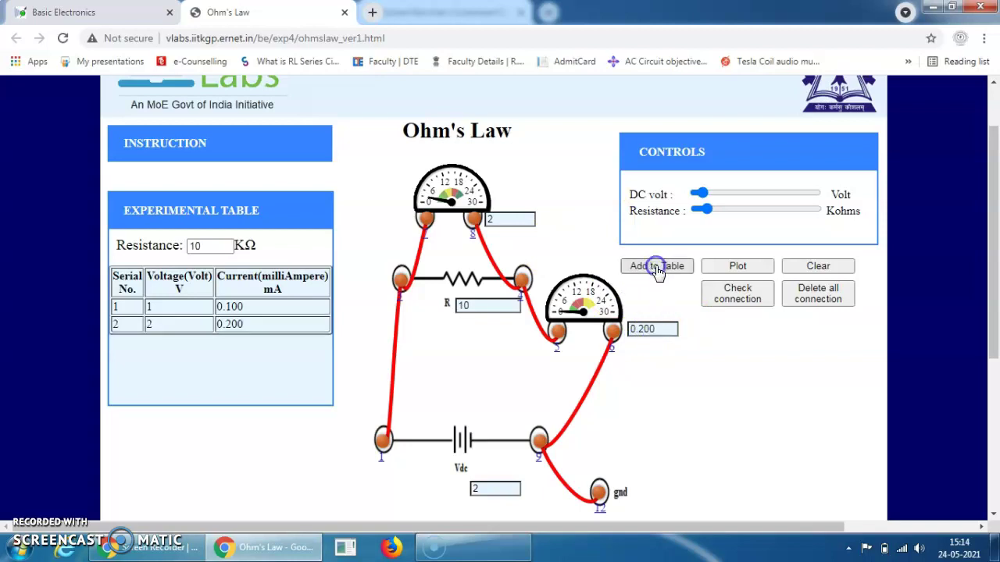
Raise the DC voltage to 3 V and add that reading to the experimental table.
left_click(702, 194)
left_click_drag(704, 195, 707, 194)
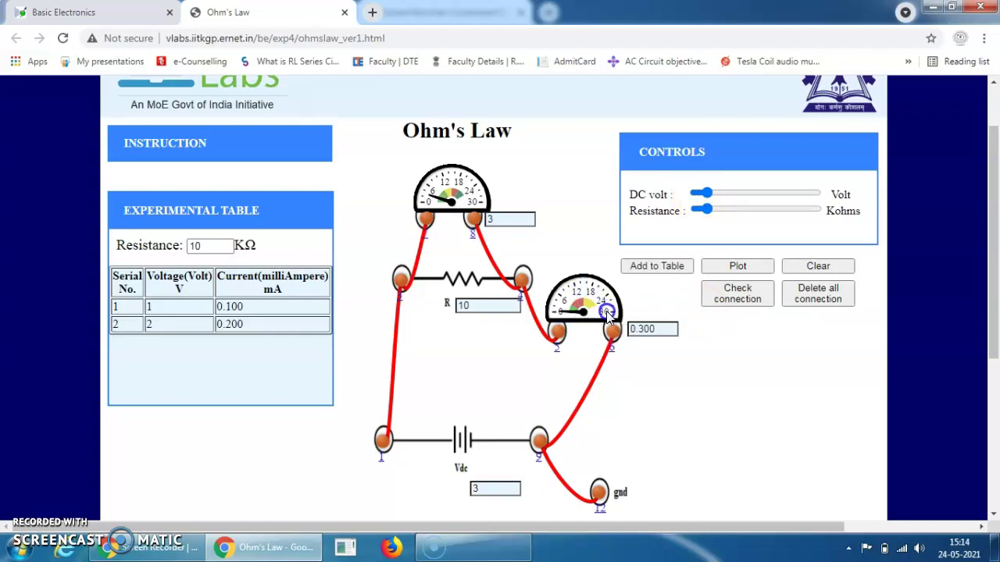
left_click_drag(629, 330, 653, 331)
left_click(657, 267)
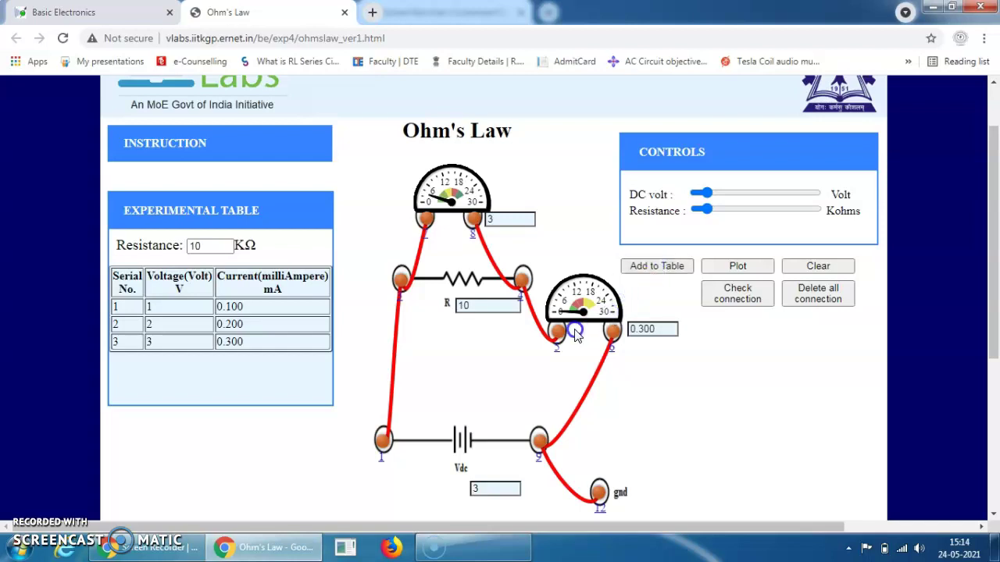
Set the DC voltage to 4 V and add the reading to the experimental table.
left_click(607, 313)
left_click(711, 195)
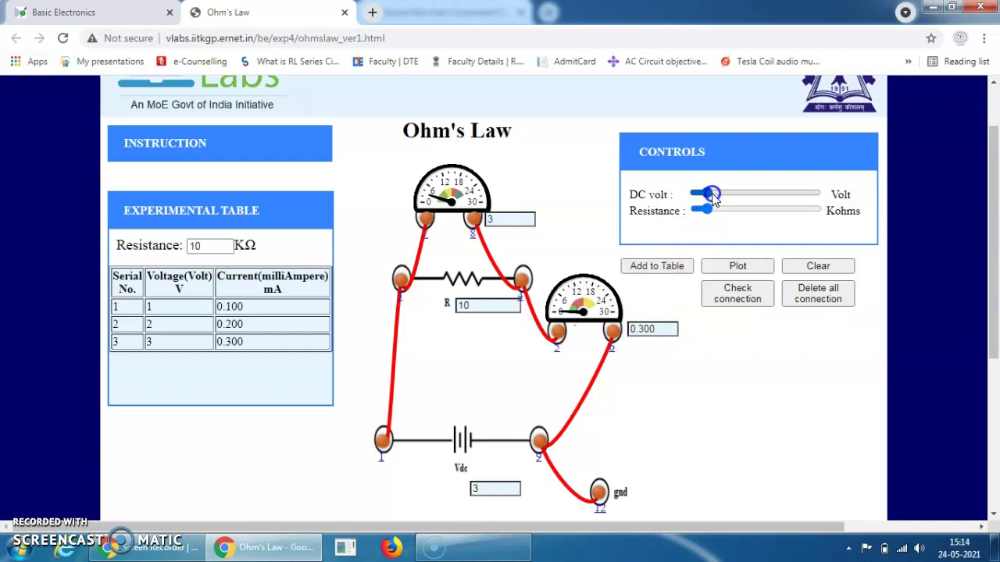
left_click_drag(712, 195, 743, 200)
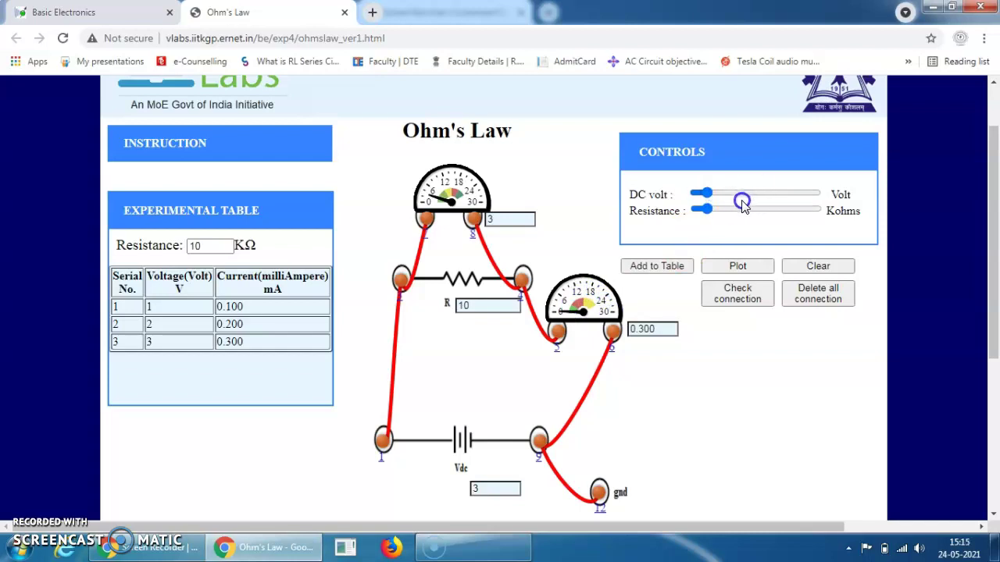
left_click_drag(740, 205, 703, 195)
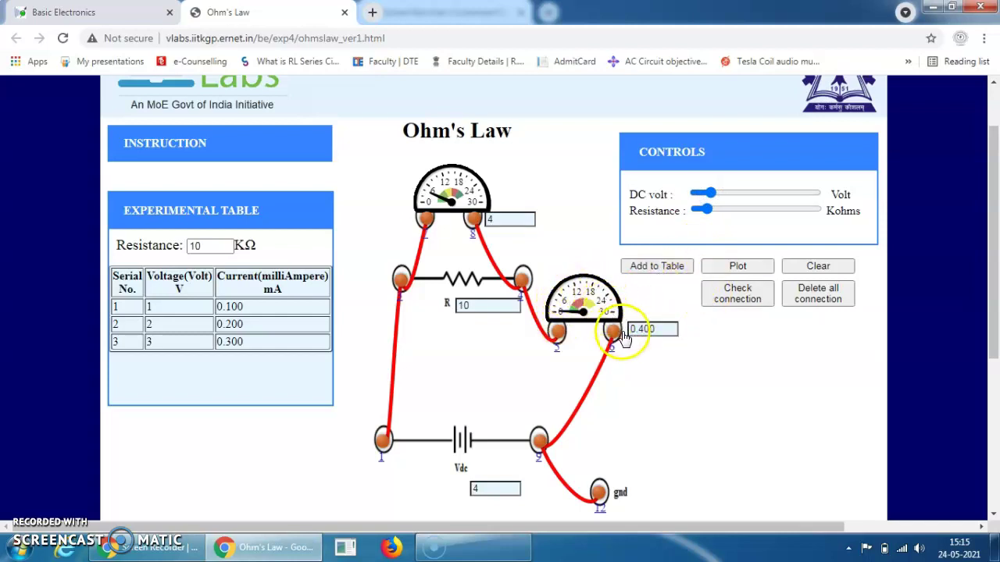
left_click(664, 267)
Record readings in the experimental table at DC voltages of 5 V and 10 V.
left_click_drag(703, 194, 715, 195)
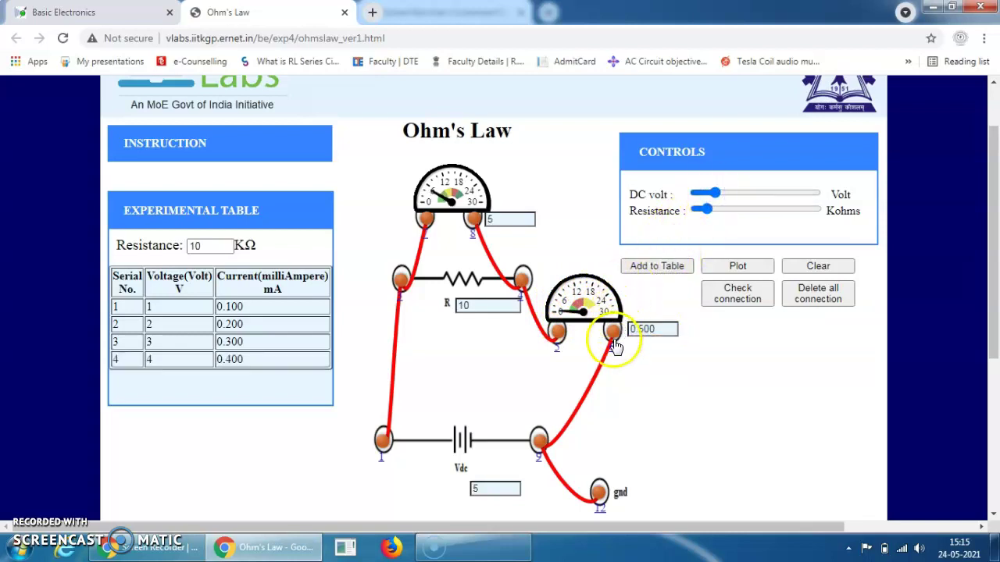
left_click(661, 271)
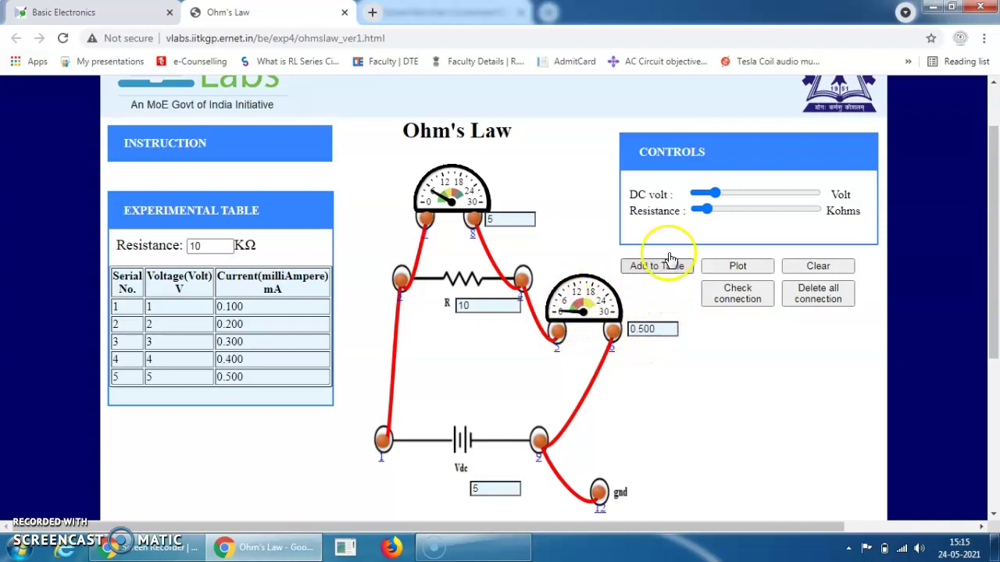
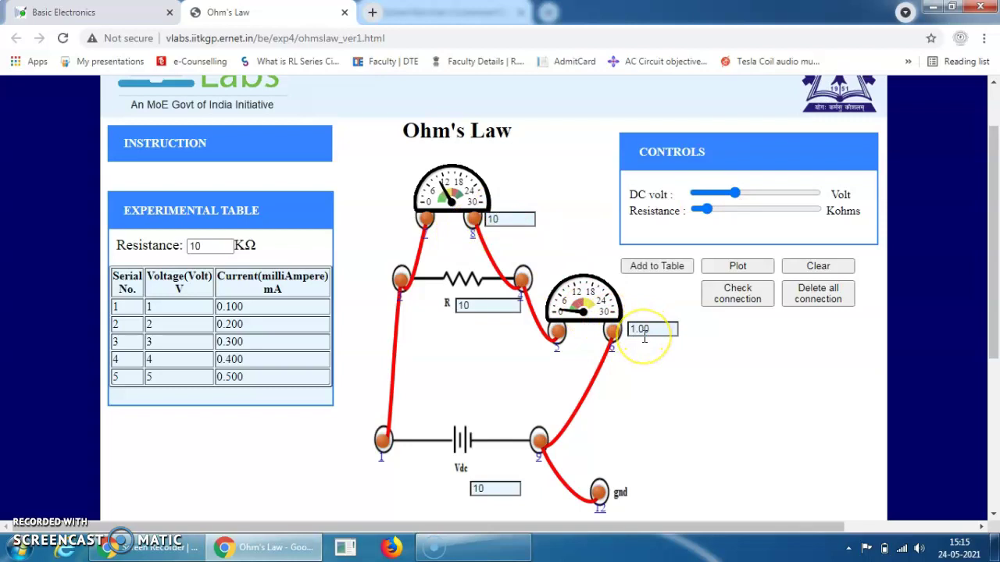
left_click(670, 270)
left_click(670, 270)
Raise the DC voltage to 13 V and 15 V, adding the reading to the experimental table at each value.
left_click_drag(734, 193, 749, 194)
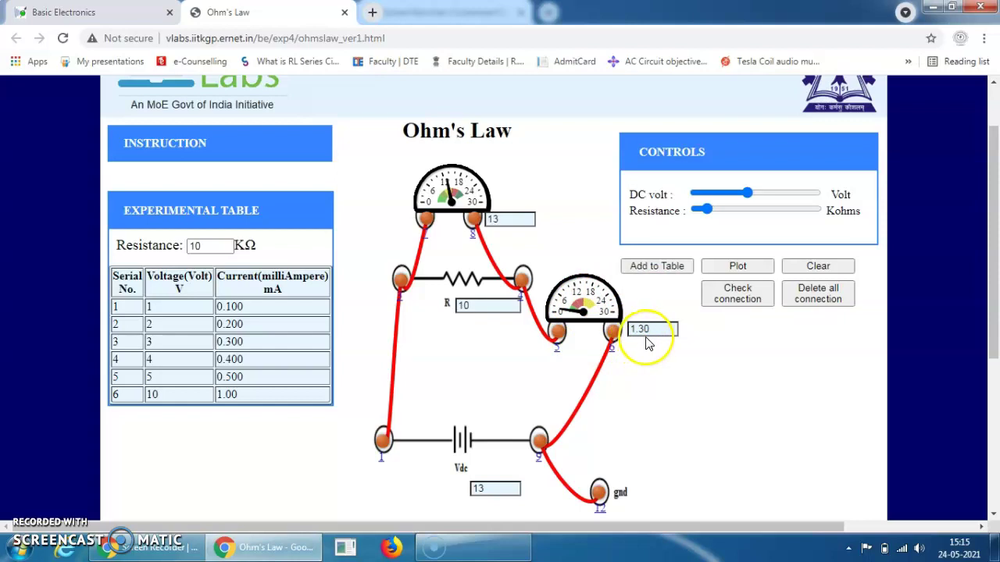
left_click(656, 267)
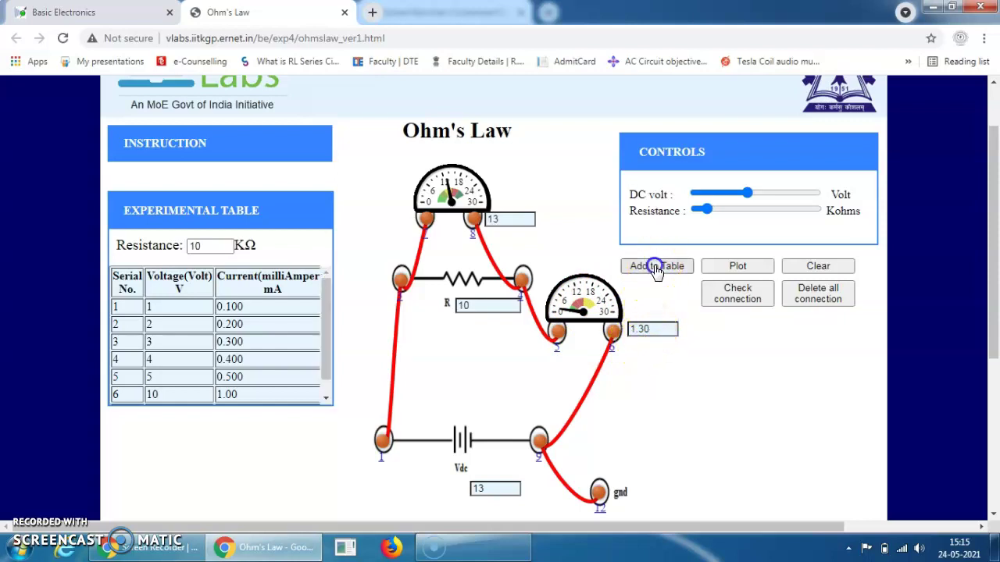
left_click(750, 195)
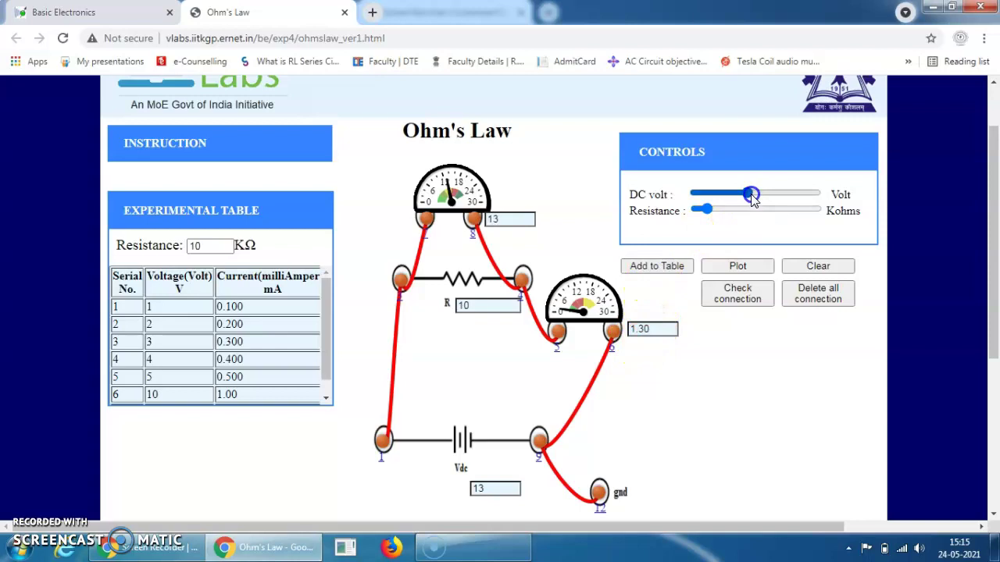
left_click_drag(751, 198, 757, 194)
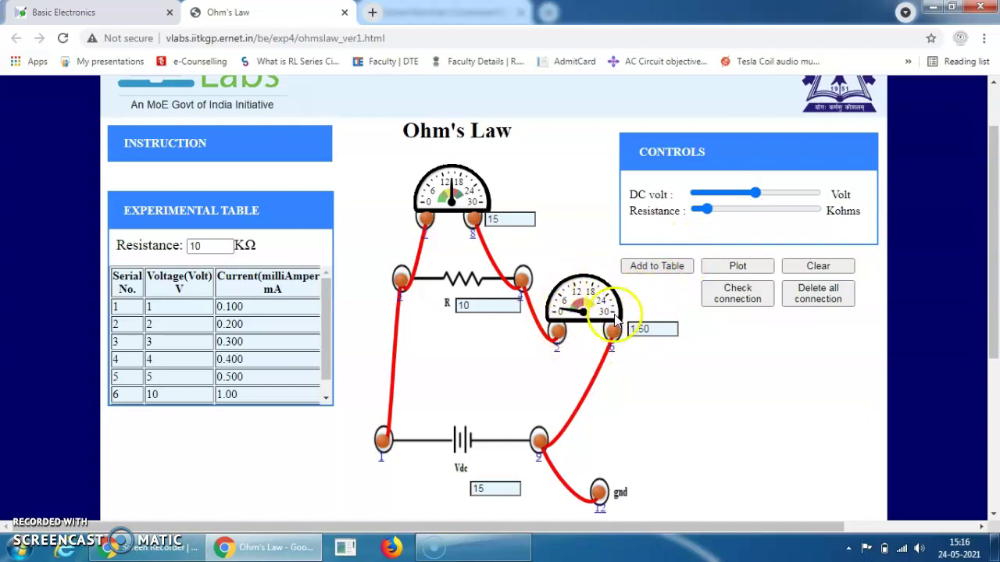
left_click(656, 266)
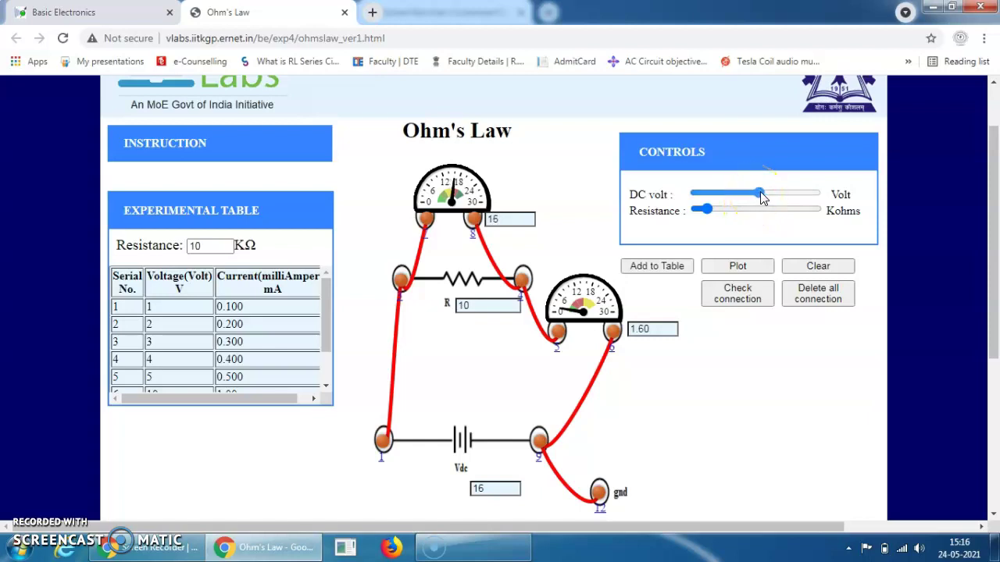
Increase the DC voltage to 18 V, add the reading to the experimental table and check the newest rows.
left_click(763, 193)
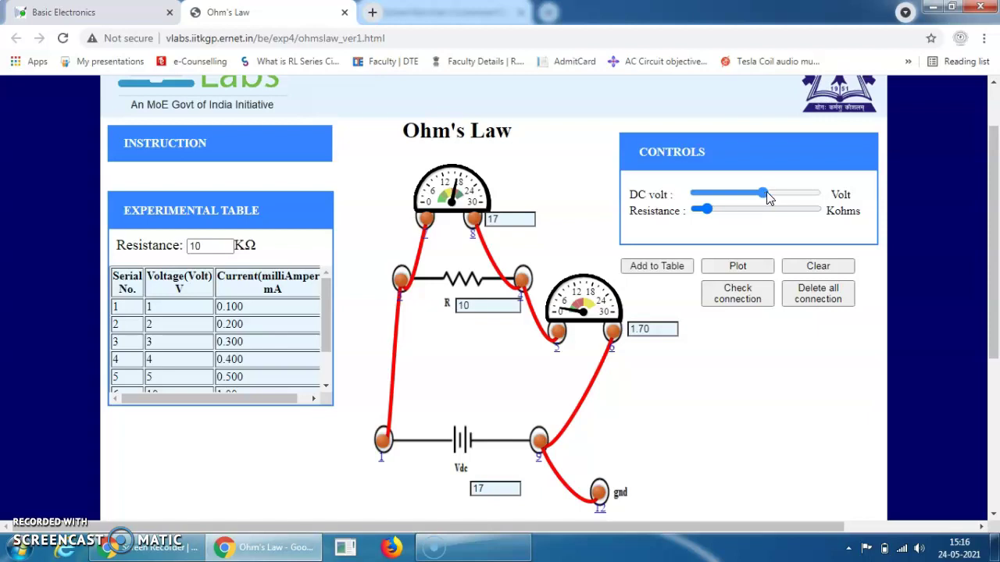
left_click(766, 194)
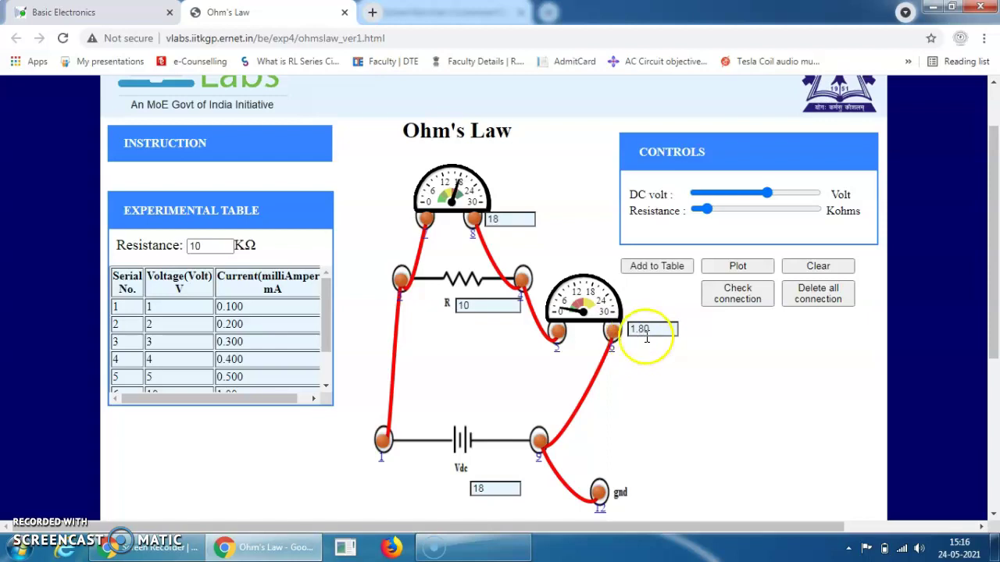
left_click(677, 271)
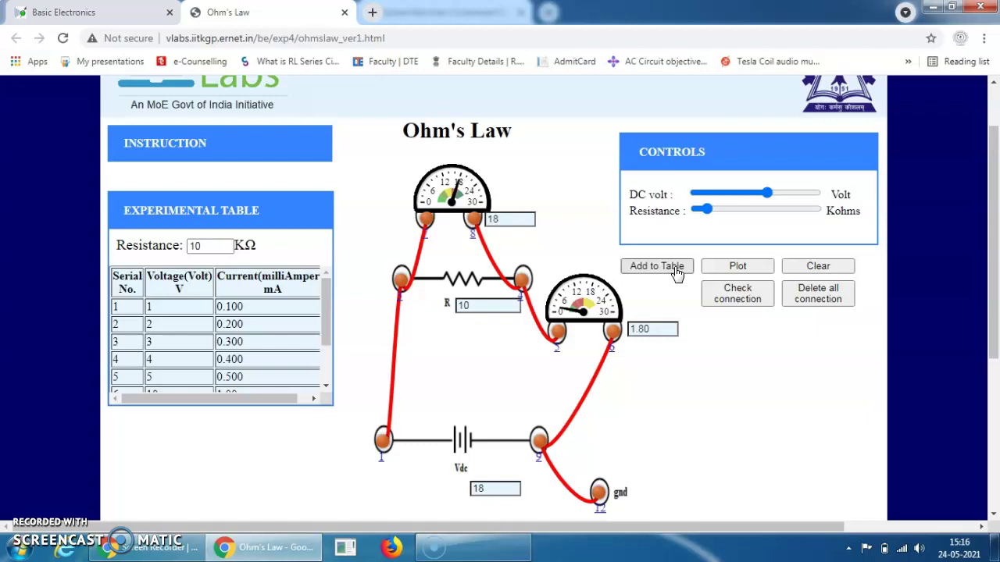
left_click_drag(328, 330, 328, 366)
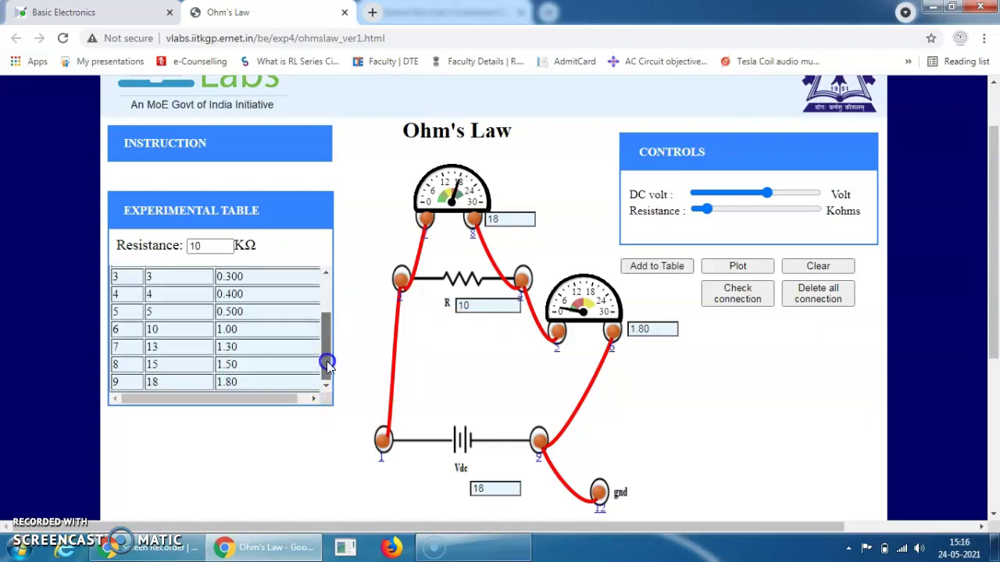
Set the DC voltage to 20 V and 25 V, recording each reading in the experimental table.
left_click_drag(772, 200, 777, 199)
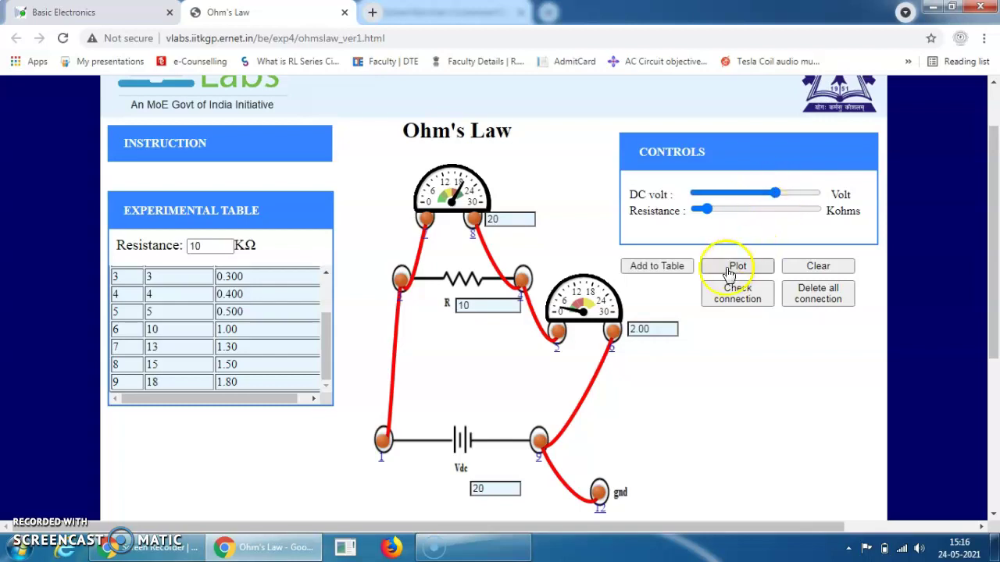
left_click(662, 275)
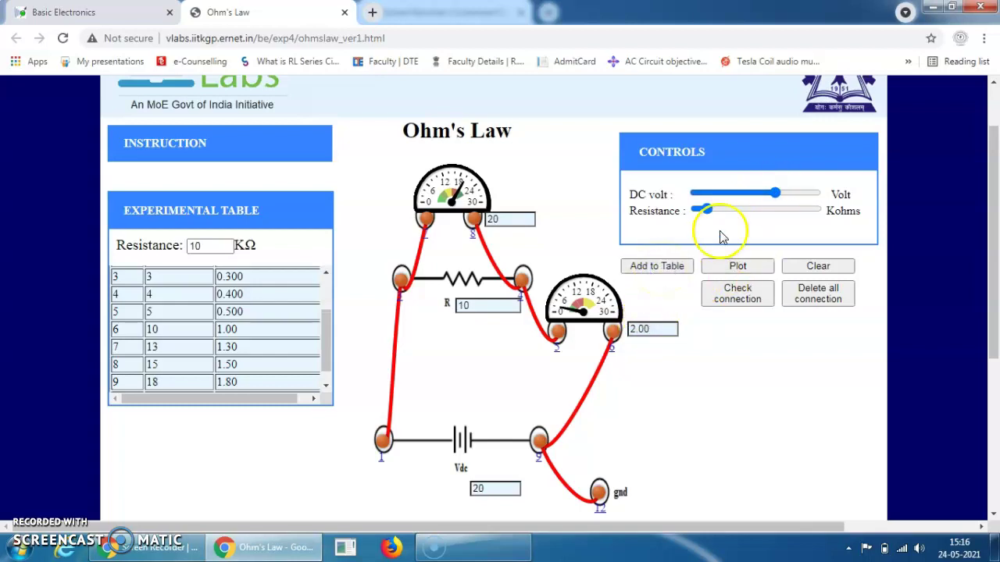
left_click_drag(777, 197, 796, 197)
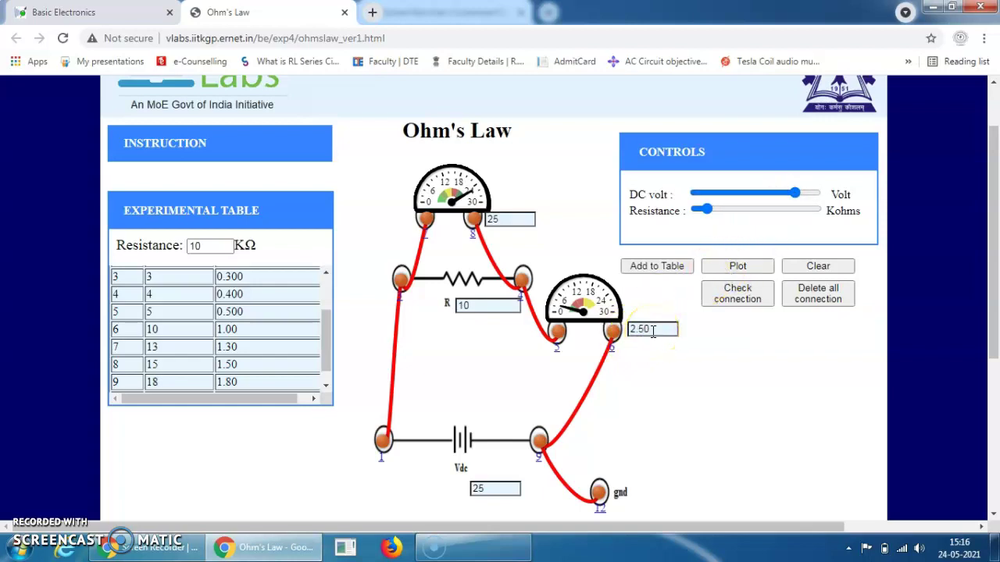
left_click(654, 270)
Set the DC voltage to 30 V, add the reading and review the whole experimental table.
left_click_drag(793, 199, 817, 199)
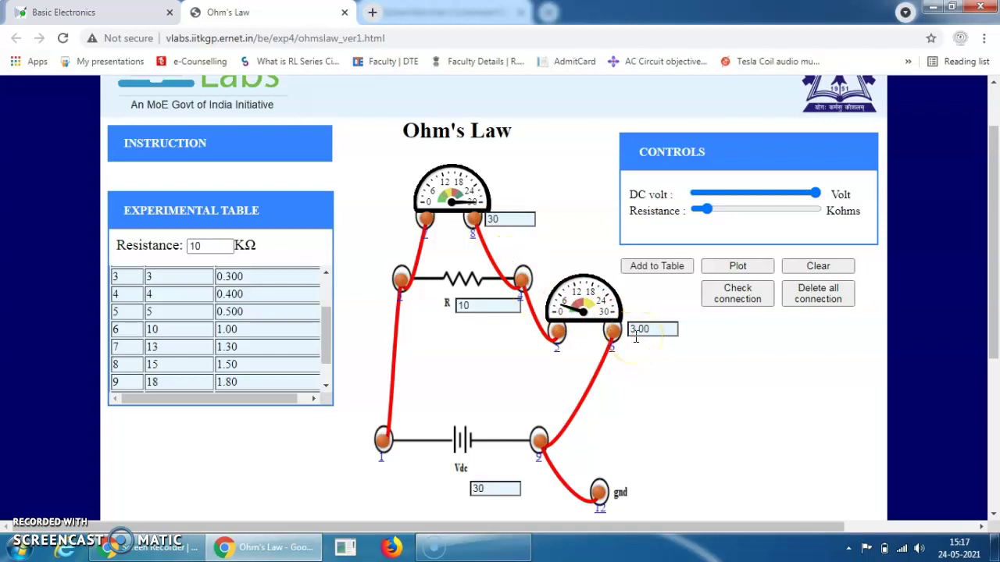
left_click(654, 267)
left_click_drag(330, 333, 335, 291)
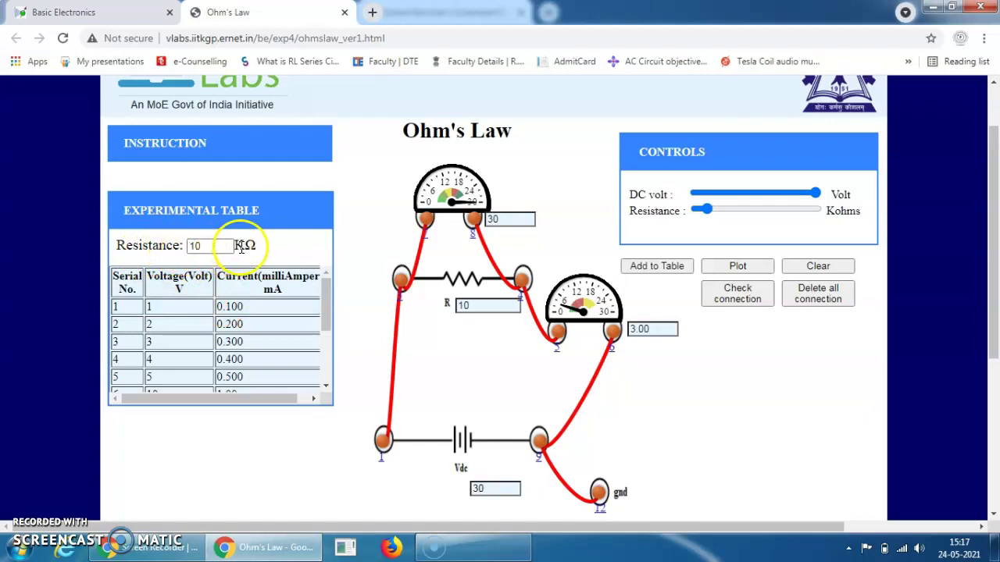
left_click_drag(325, 305, 321, 352)
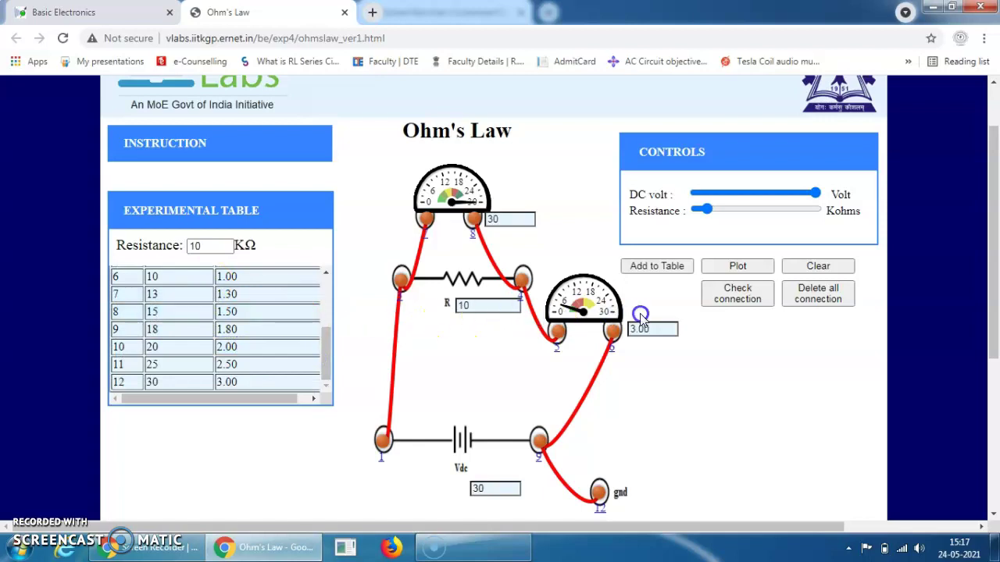
Plot the recorded readings as a V-I graph and inspect its data points.
left_click(736, 269)
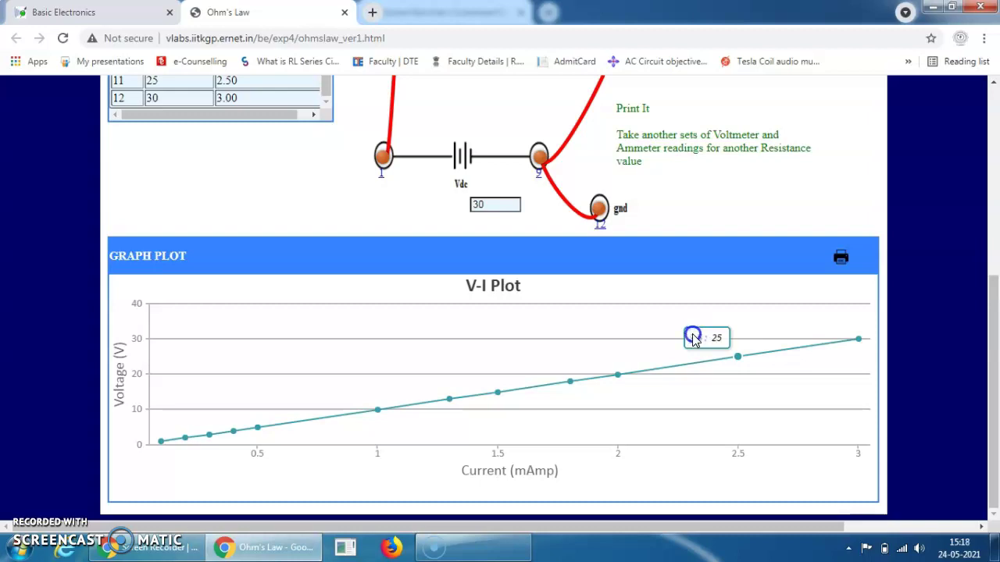
mouse_move(239, 440)
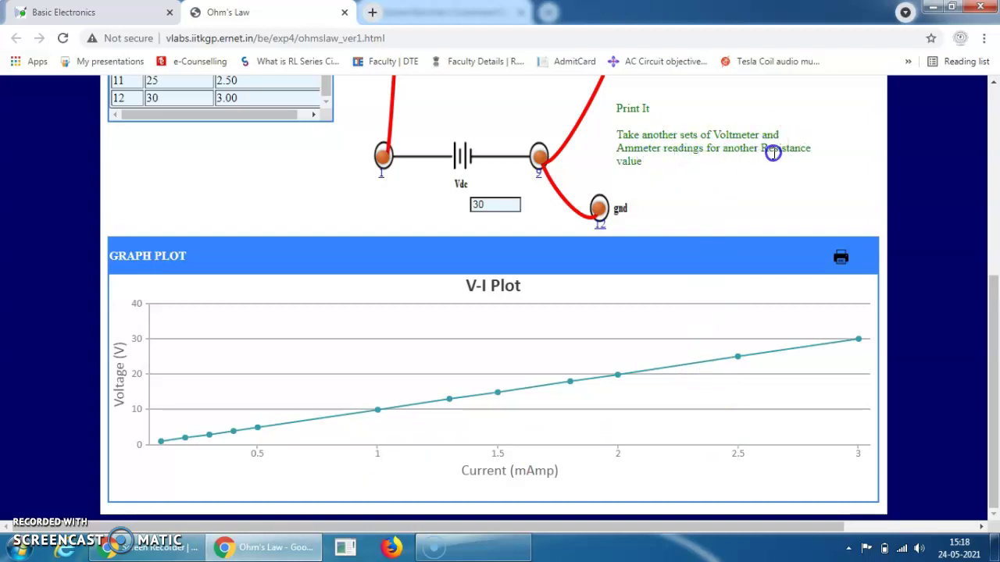
Examine the circuit's resistance value and the recorded readings, and compare them with the V-I plot.
scroll(750, 173, "up", 5)
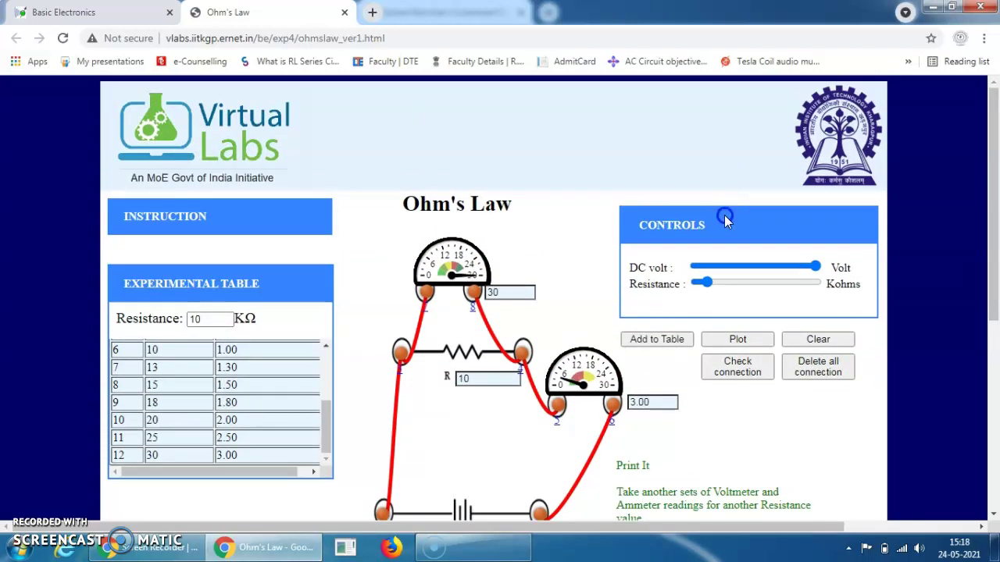
left_click(470, 381)
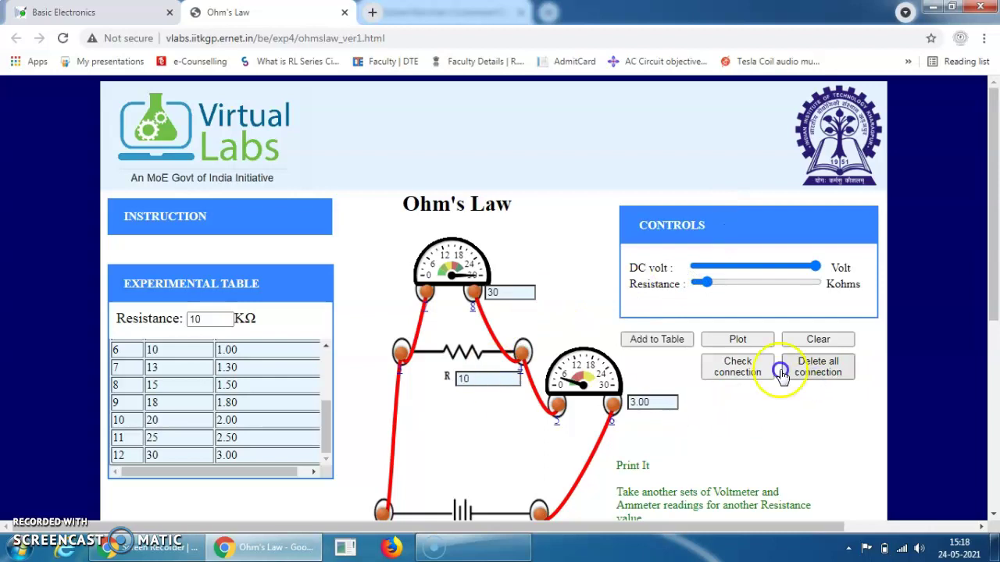
left_click(472, 379)
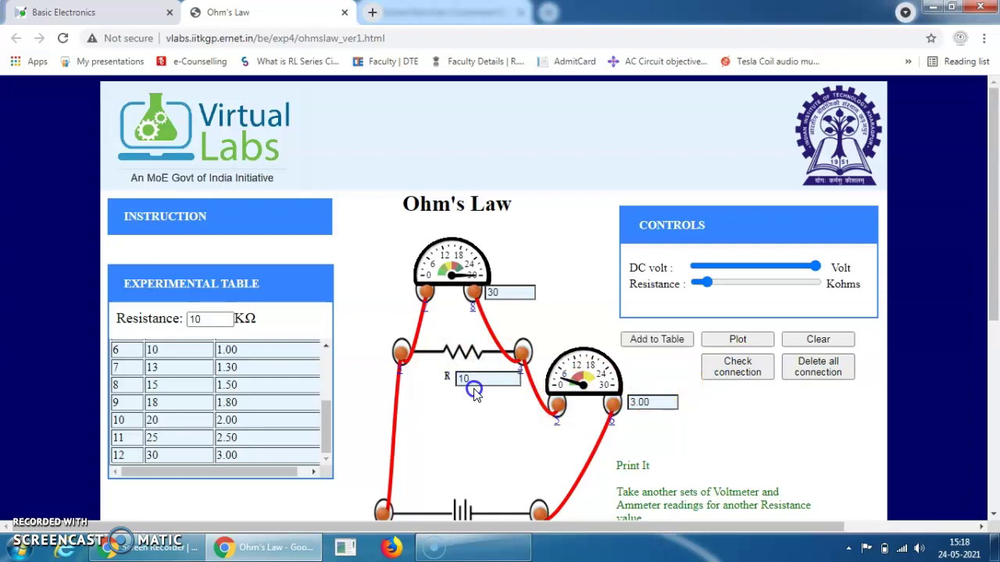
left_click(454, 379)
left_click(469, 378)
left_click(432, 381)
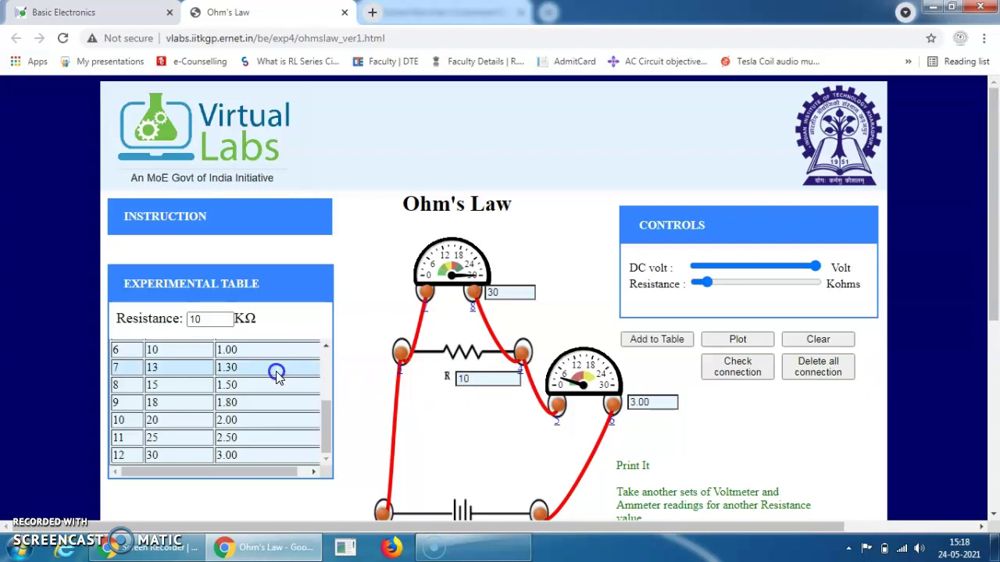
left_click(459, 395)
left_click(481, 382)
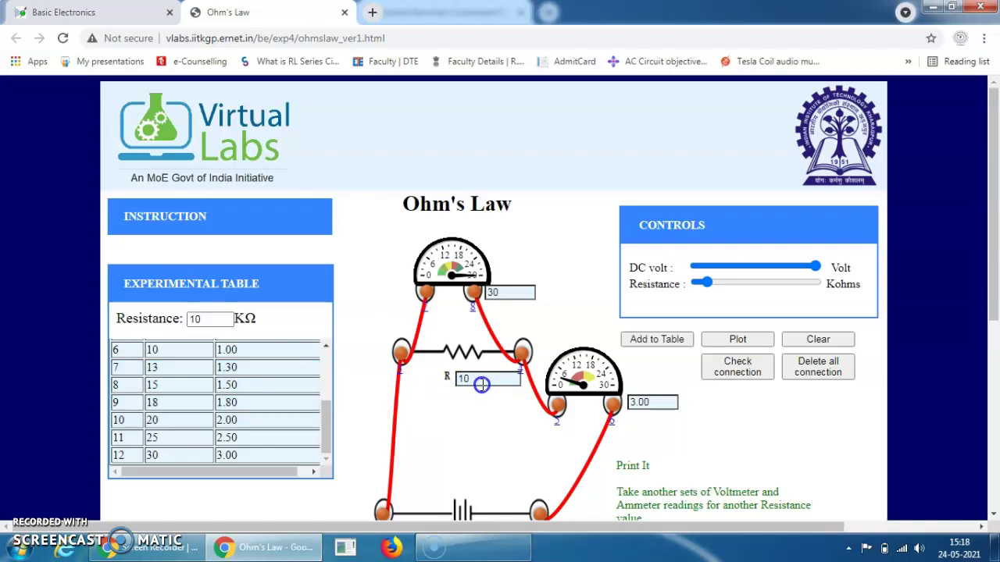
left_click(43, 501)
scroll(649, 316, "down", 5)
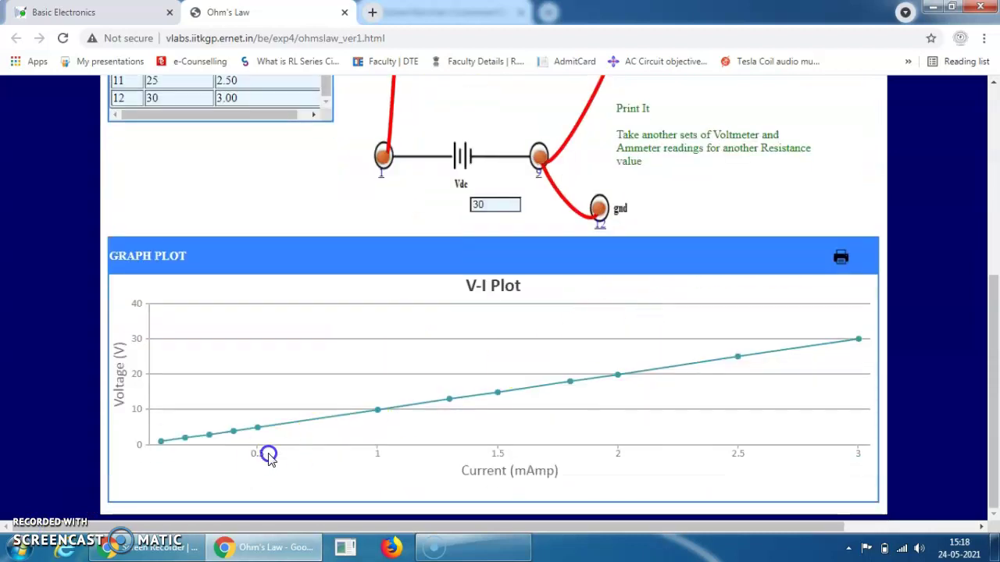